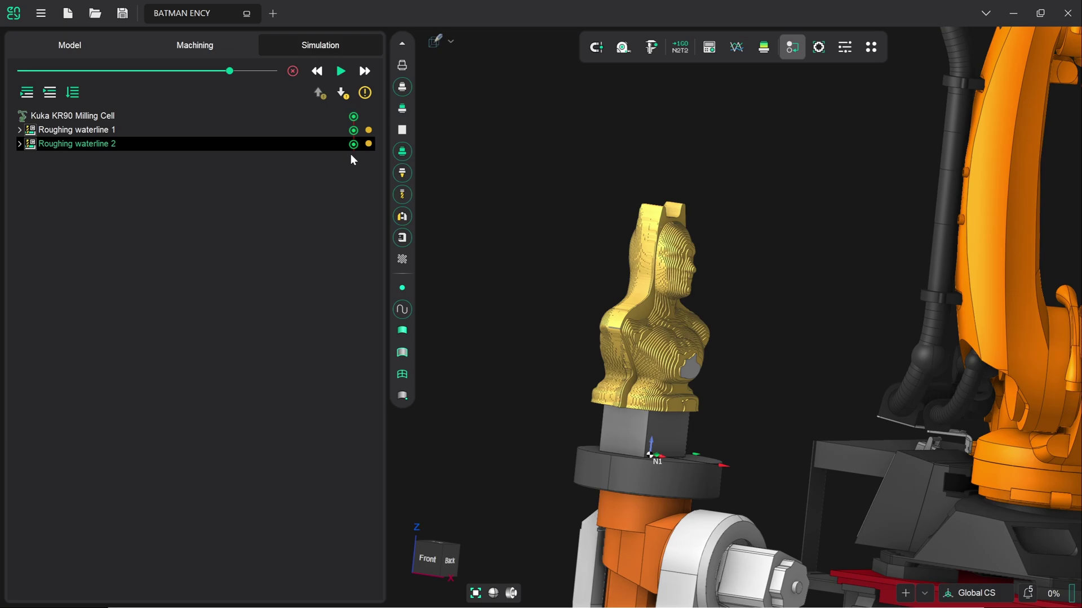
Step: Add a 5D by meshes operation with the 30mm spherical mill (T#26) after the roughing passes
{"action": "left_click", "coordinate": [182, 48]}
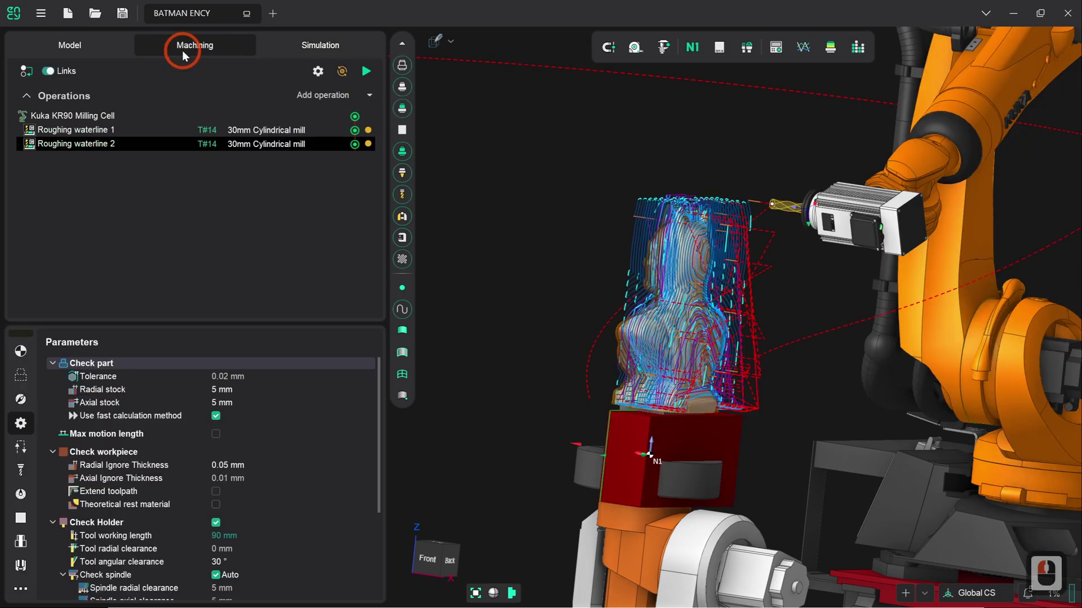
{"action": "left_click", "coordinate": [370, 96]}
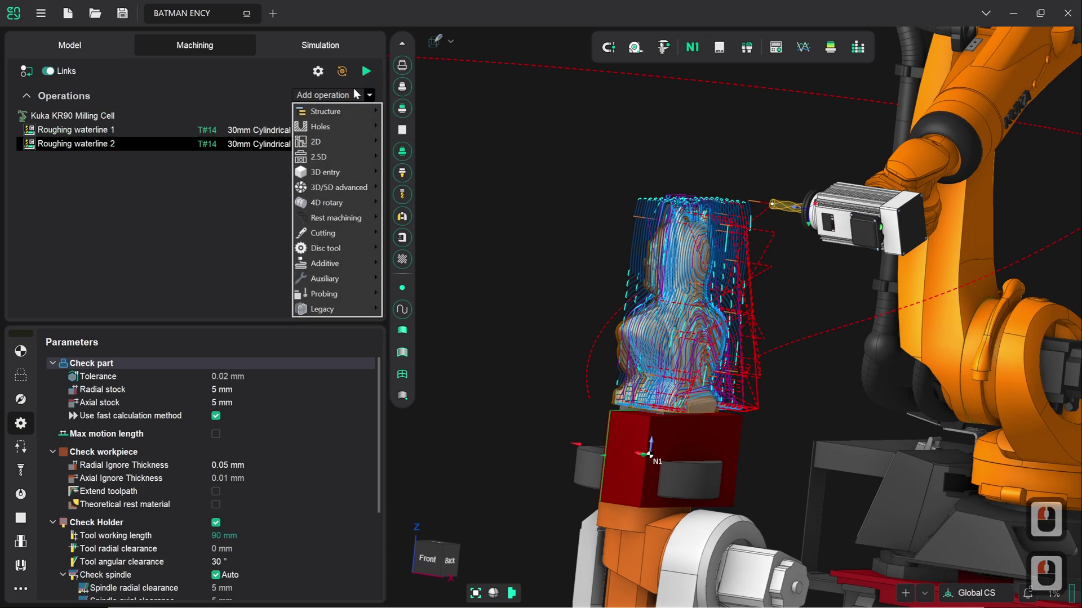
{"action": "mouse_move", "coordinate": [334, 187]}
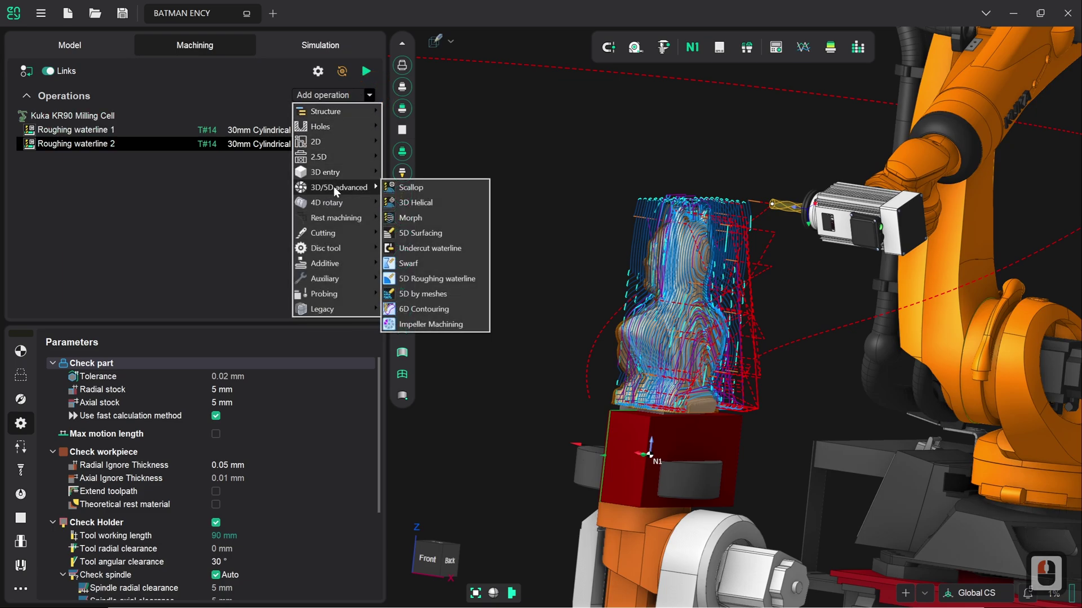
{"action": "left_click", "coordinate": [433, 293]}
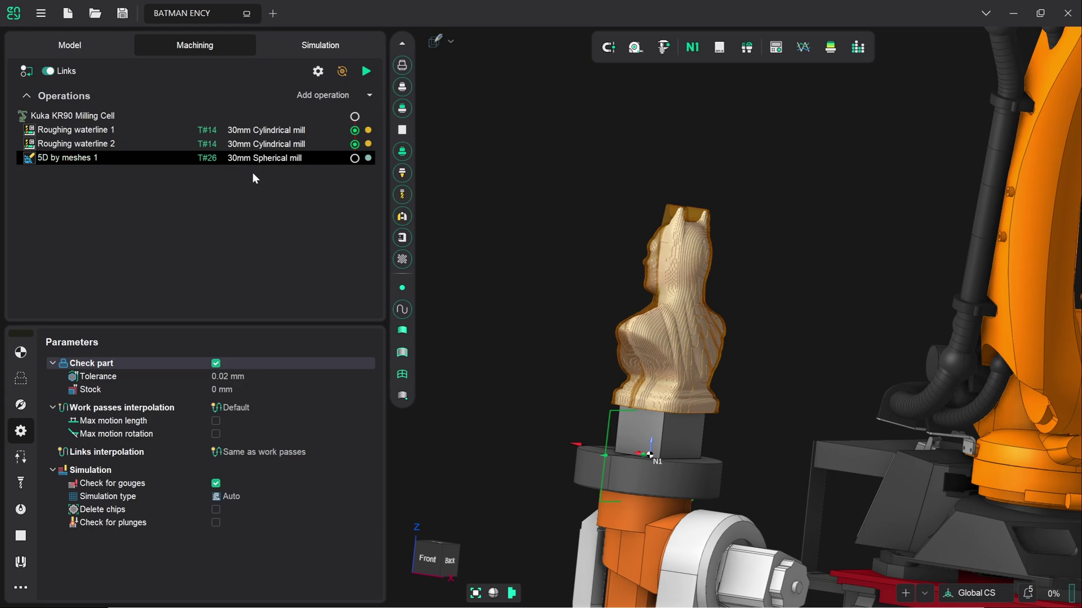
Step: Align the operation's tool orientation to vector 0, 0, 1 (X 0, Z 1) so the tool points down
{"action": "left_click", "coordinate": [21, 352]}
{"action": "left_click", "coordinate": [403, 309]}
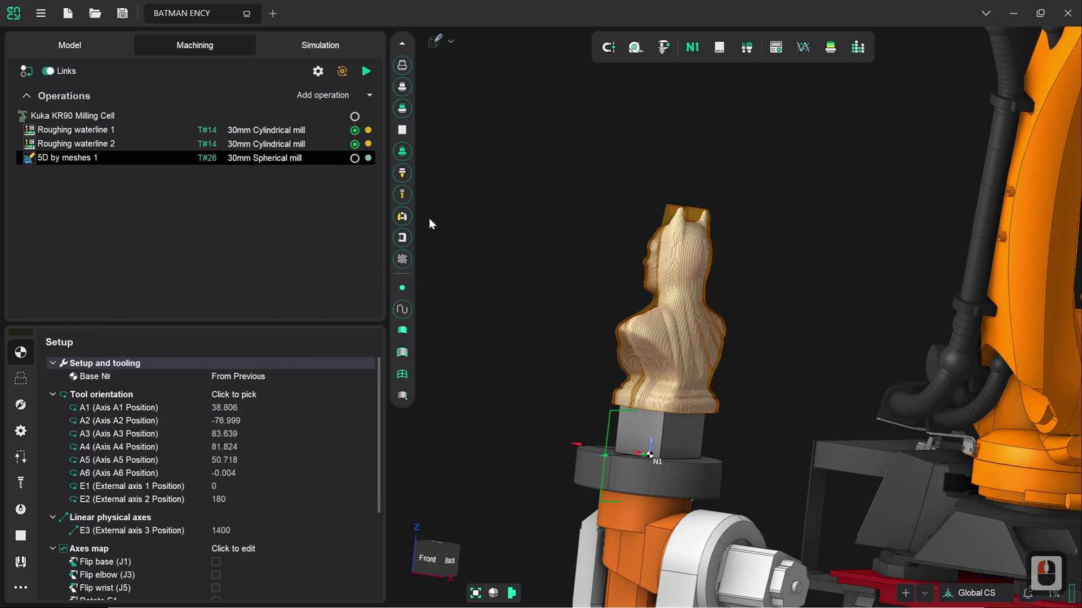
{"action": "scroll", "coordinate": [709, 318], "scroll_direction": "down", "scroll_amount": 3}
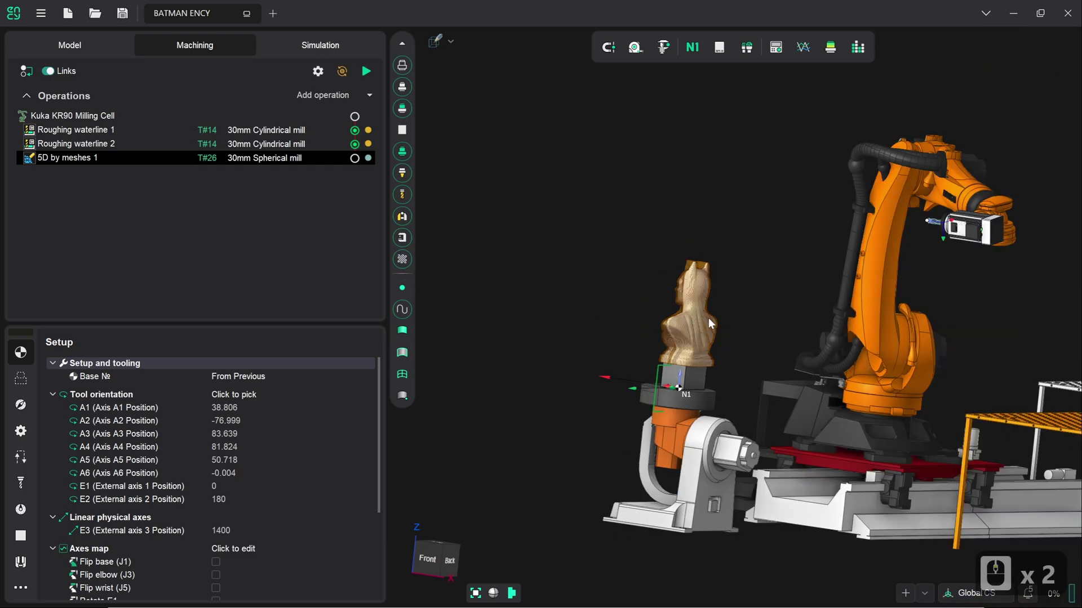
{"action": "right_click_drag", "start_coordinate": [733, 323], "coordinate": [833, 273]}
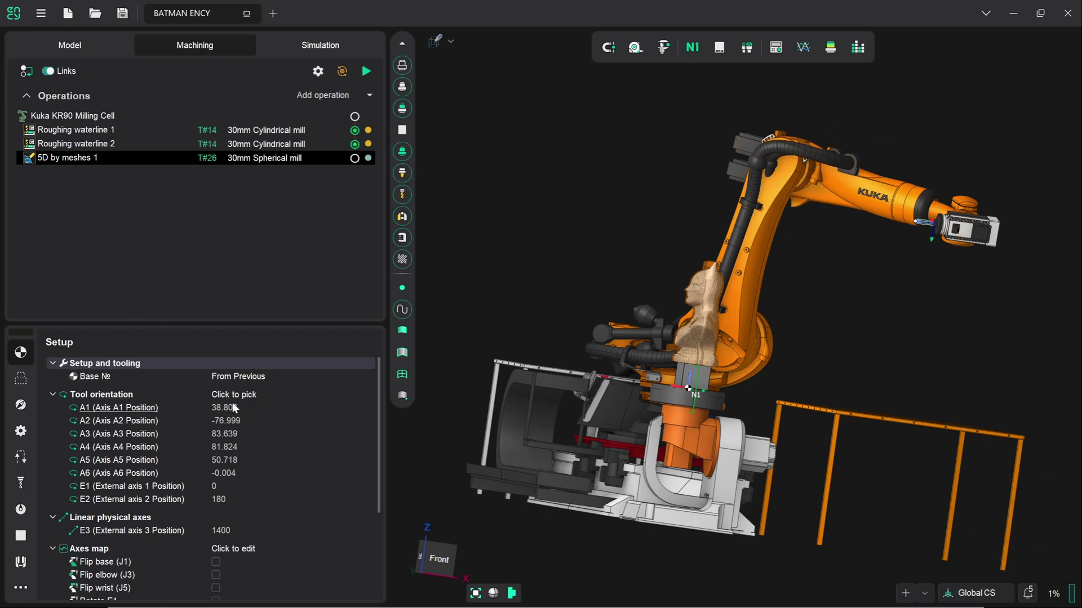
{"action": "left_click", "coordinate": [283, 397]}
{"action": "left_click", "coordinate": [367, 395]}
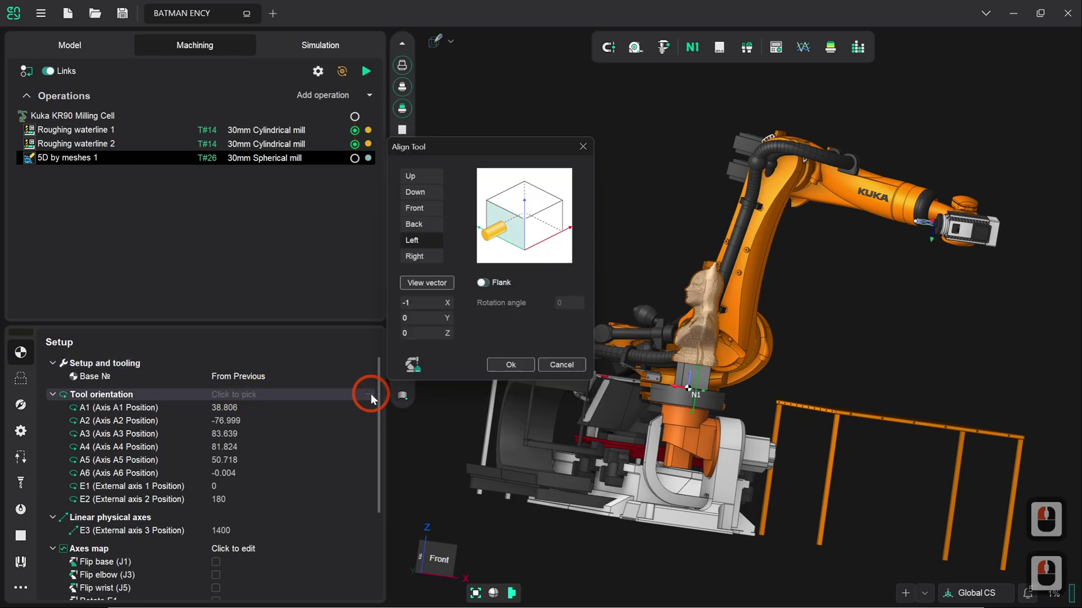
{"action": "double_click", "coordinate": [419, 302]}
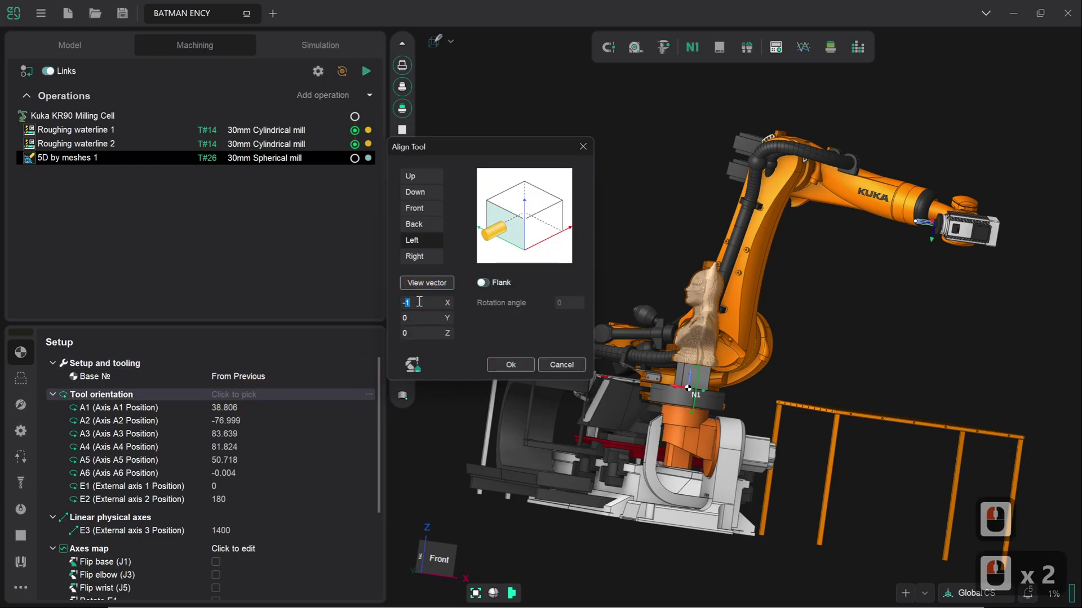
{"action": "key", "text": "BackSpace"}
{"action": "key", "text": "BackSpace"}
{"action": "type", "text": "0"}
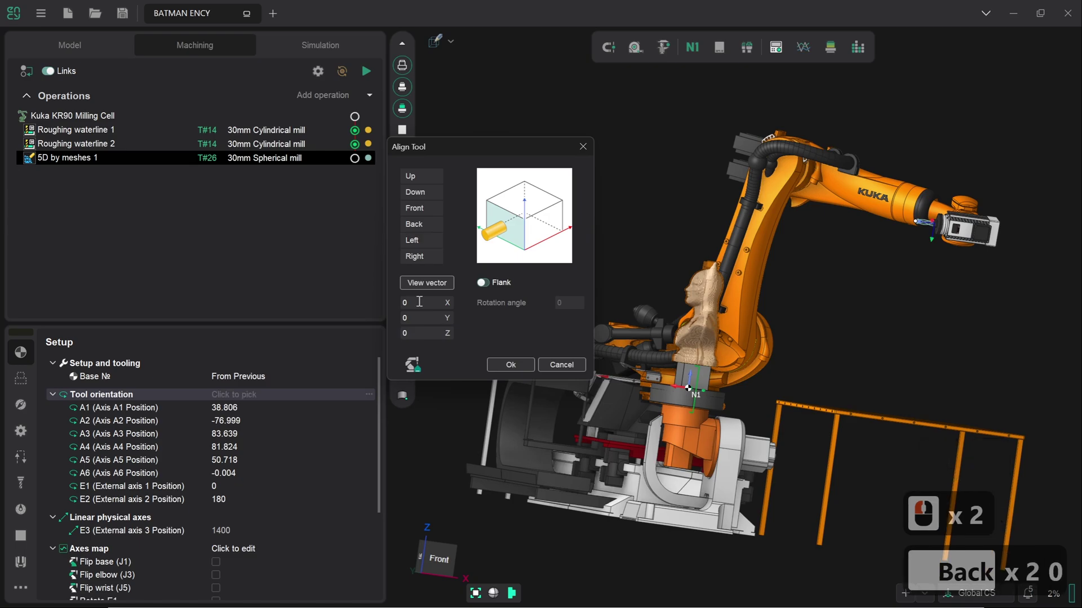
{"action": "double_click", "coordinate": [424, 333]}
{"action": "type", "text": "1"}
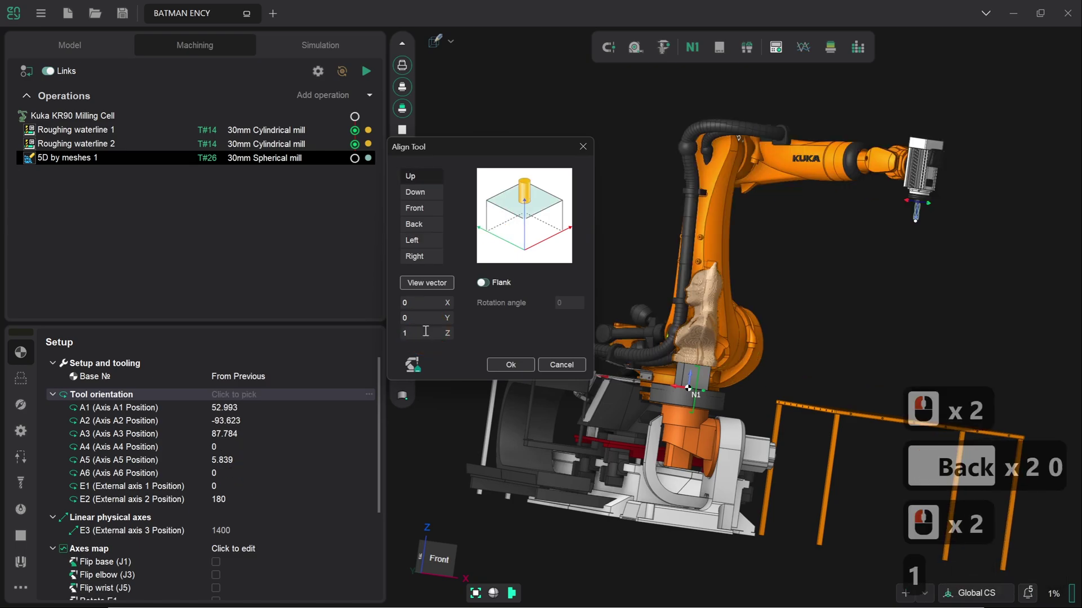
{"action": "left_click", "coordinate": [510, 364]}
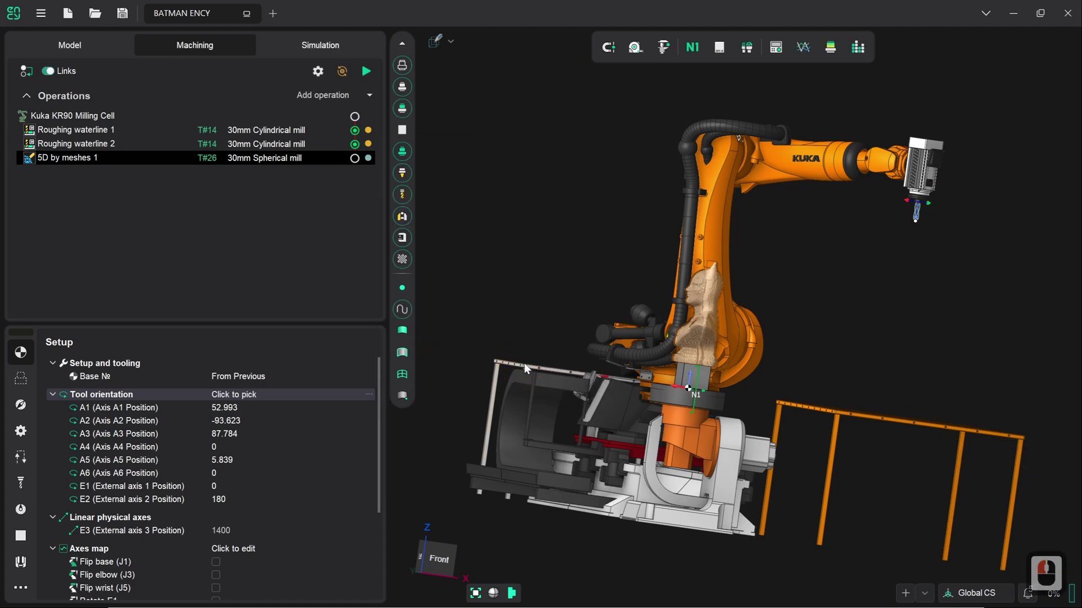
Step: Tick Rotate E2 in the axes map and set the rotary table vector to +X
{"action": "left_click_drag", "start_coordinate": [377, 365], "coordinate": [370, 426]}
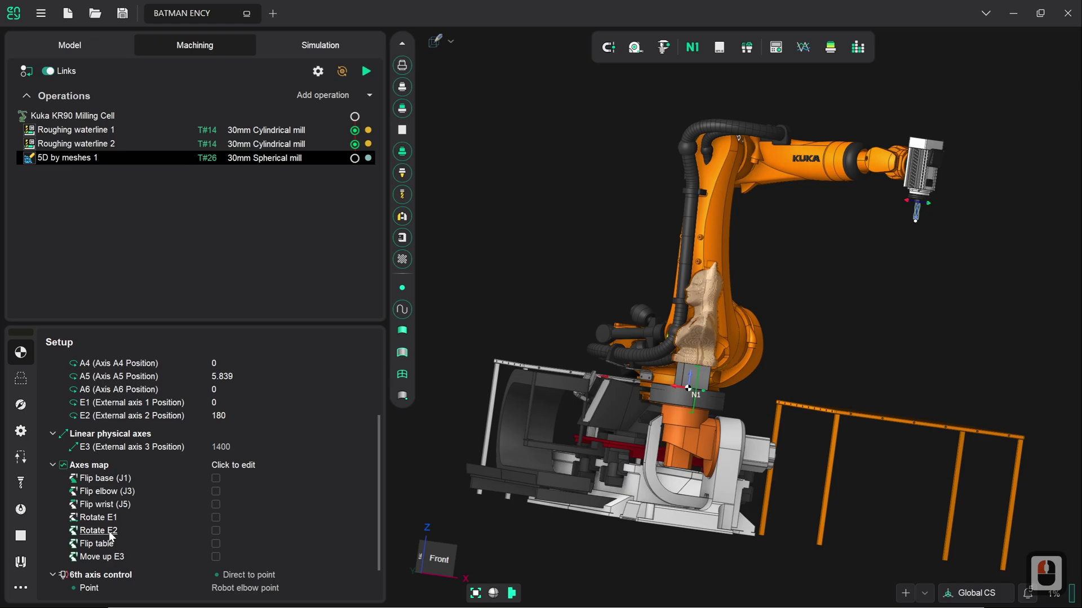
{"action": "left_click", "coordinate": [213, 532]}
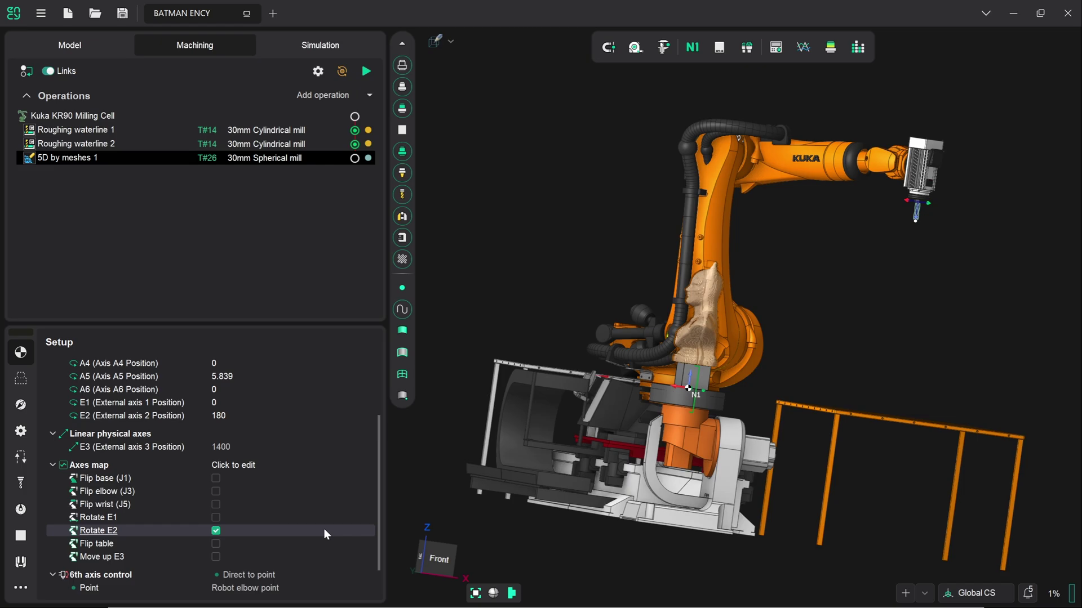
{"action": "left_click_drag", "start_coordinate": [377, 462], "coordinate": [377, 495]}
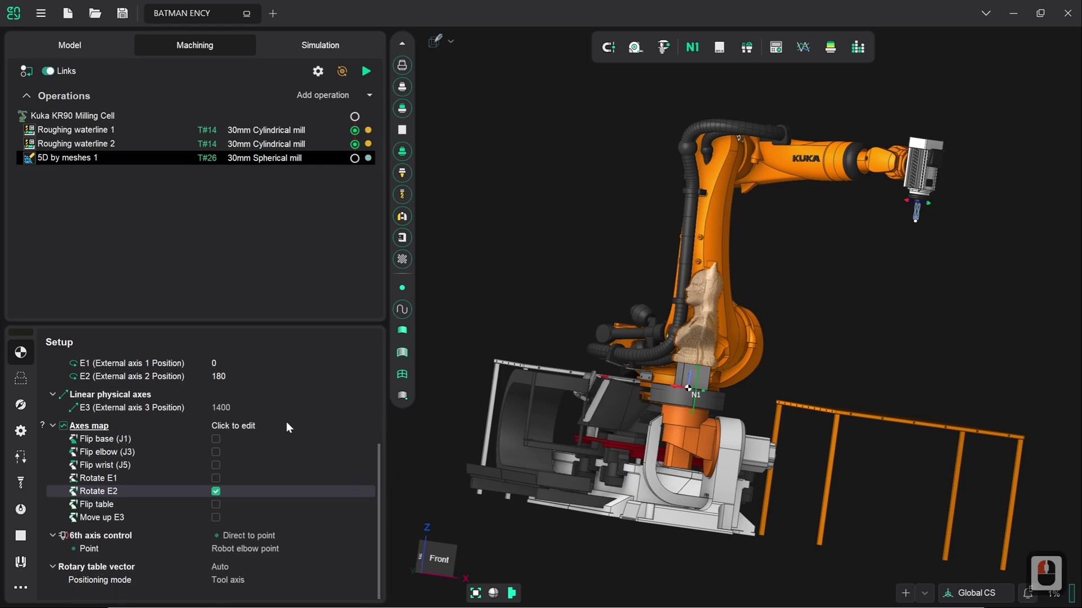
{"action": "left_click", "coordinate": [241, 570]}
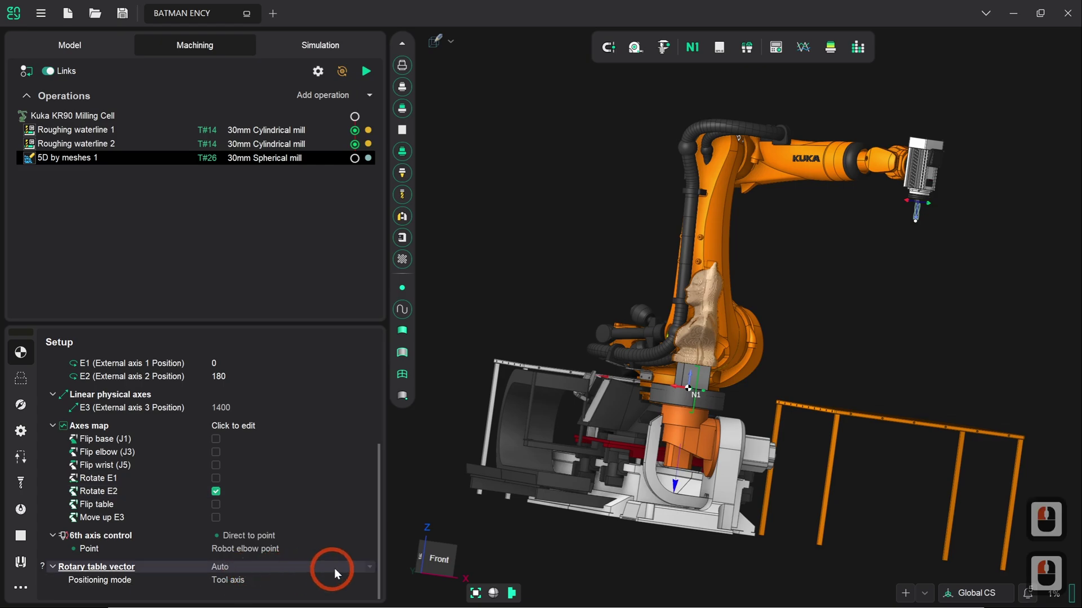
{"action": "left_click", "coordinate": [370, 566]}
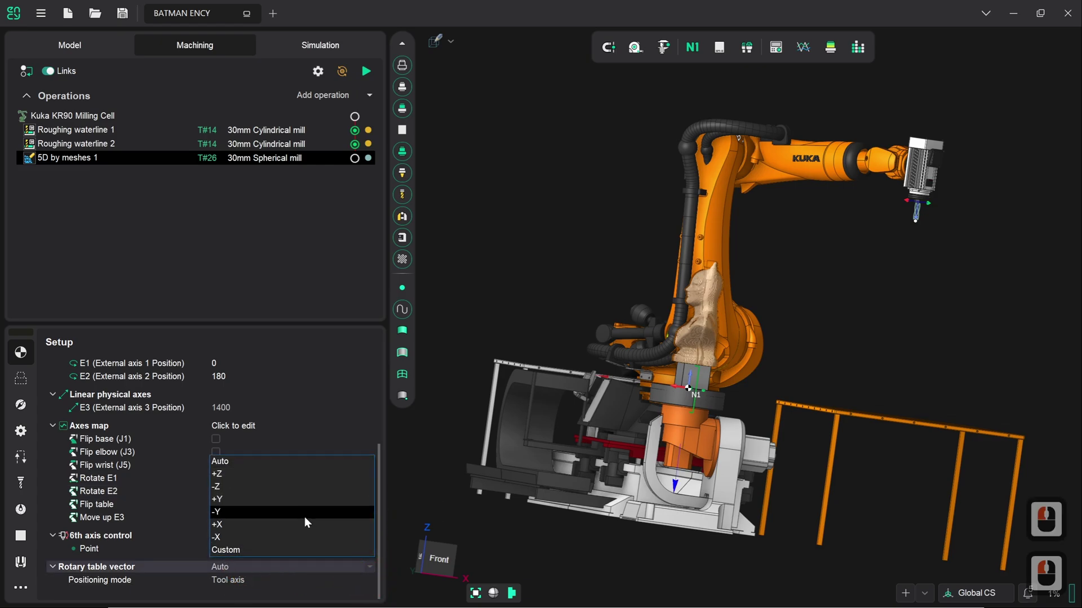
{"action": "left_click", "coordinate": [304, 524]}
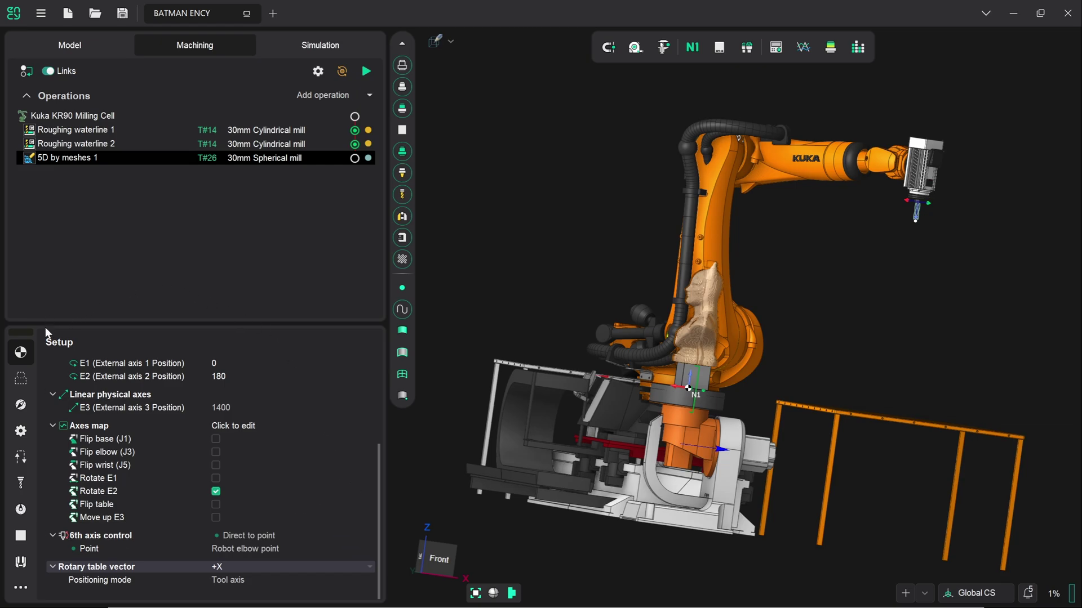
Step: Enable Spiral machining and drag the bottom level plane up to 560 mm
{"action": "left_click", "coordinate": [29, 397]}
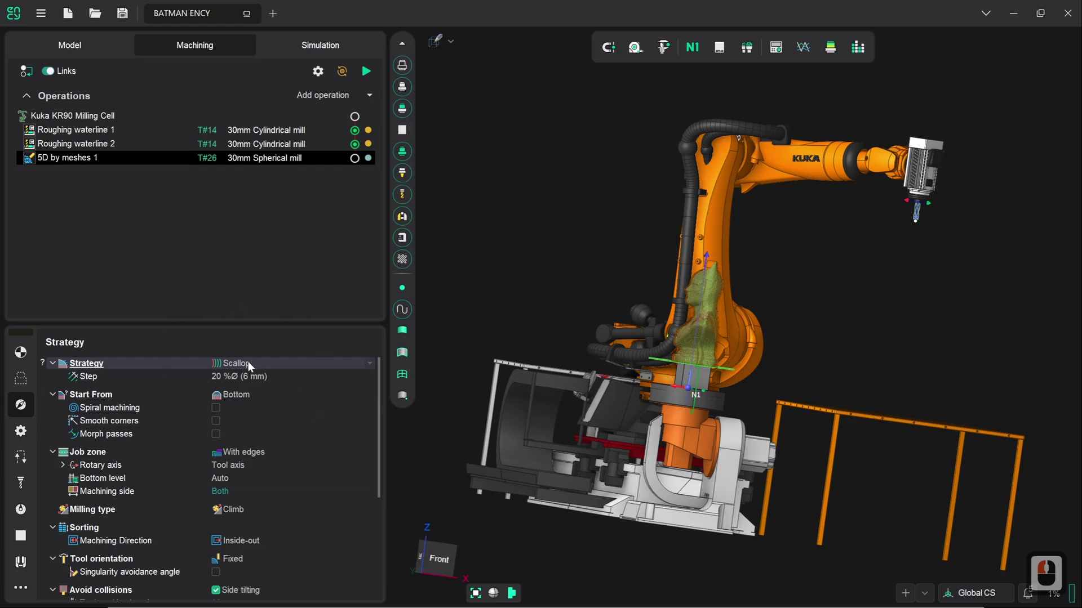
{"action": "left_click", "coordinate": [215, 407]}
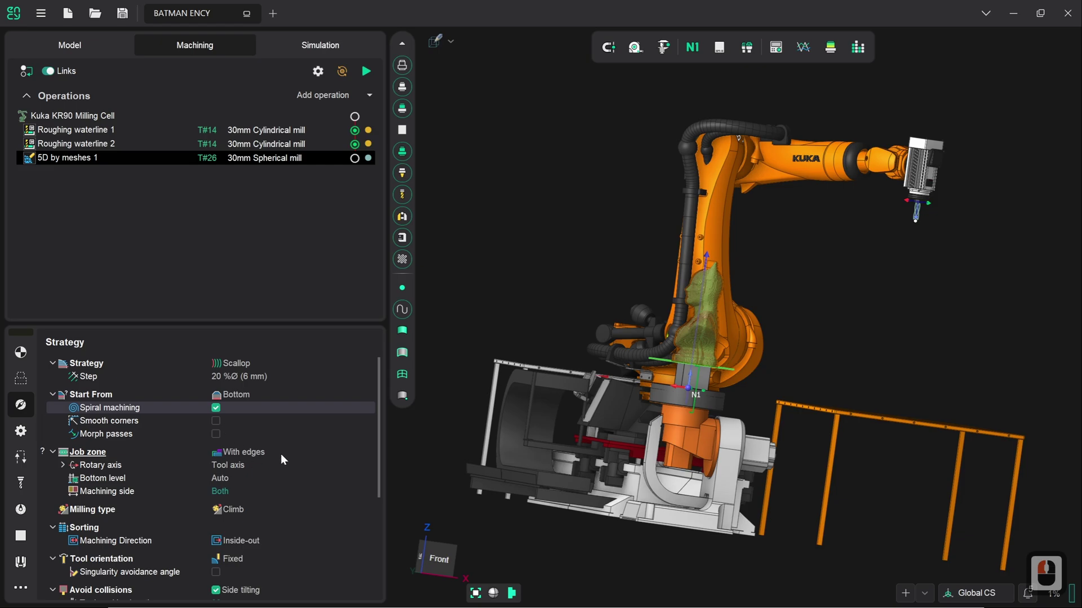
{"action": "left_click", "coordinate": [252, 482]}
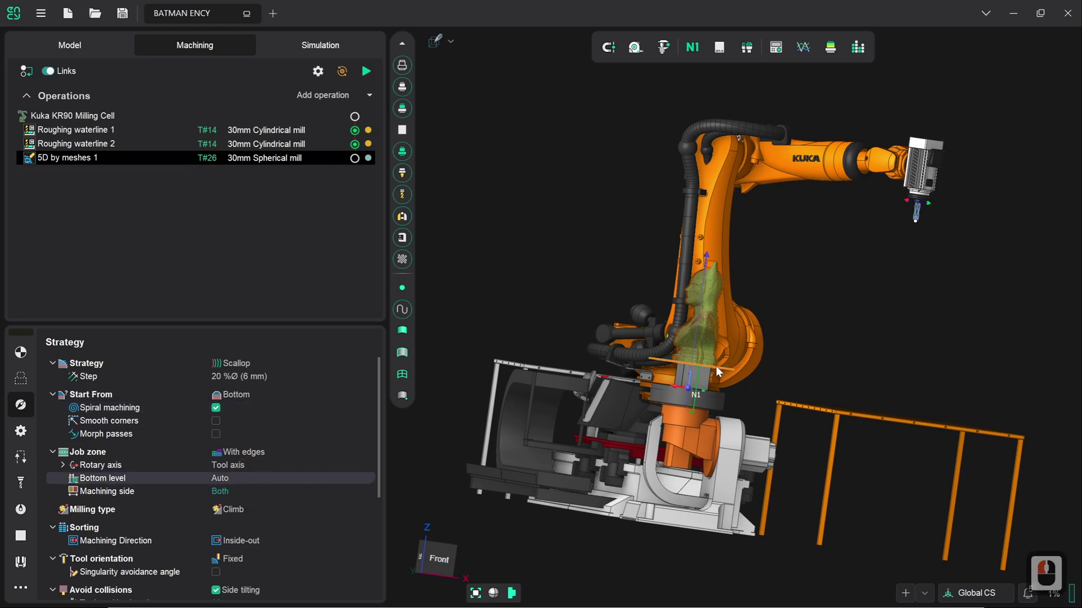
{"action": "left_click_drag", "start_coordinate": [724, 369], "coordinate": [734, 299]}
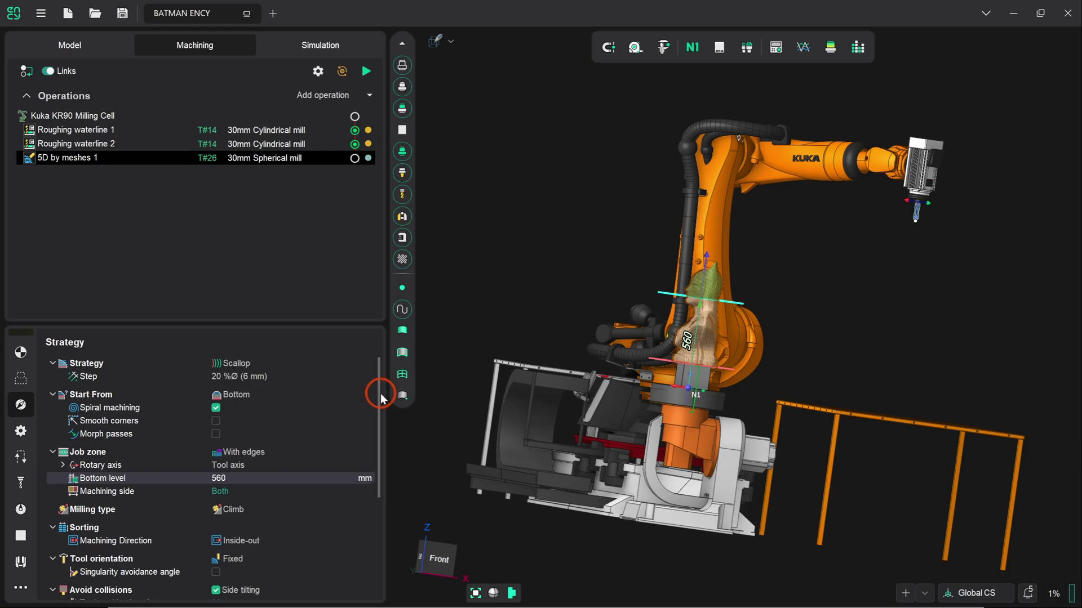
Step: Enable collision avoidance by side tilting with Auto spindle check and 5 mm clearances
{"action": "left_click_drag", "start_coordinate": [380, 399], "coordinate": [380, 492]}
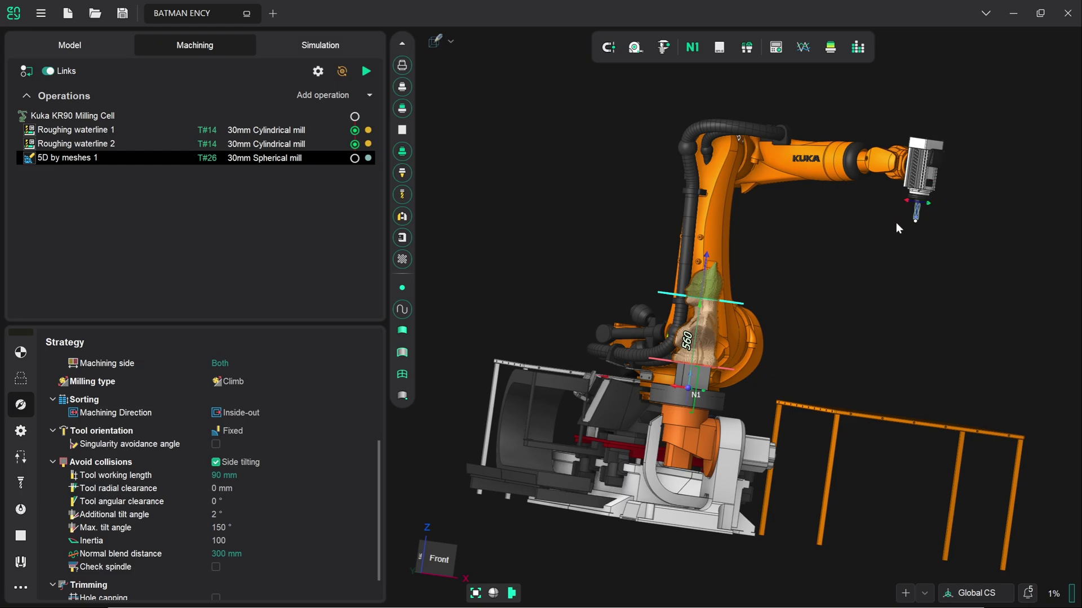
{"action": "left_click", "coordinate": [215, 566]}
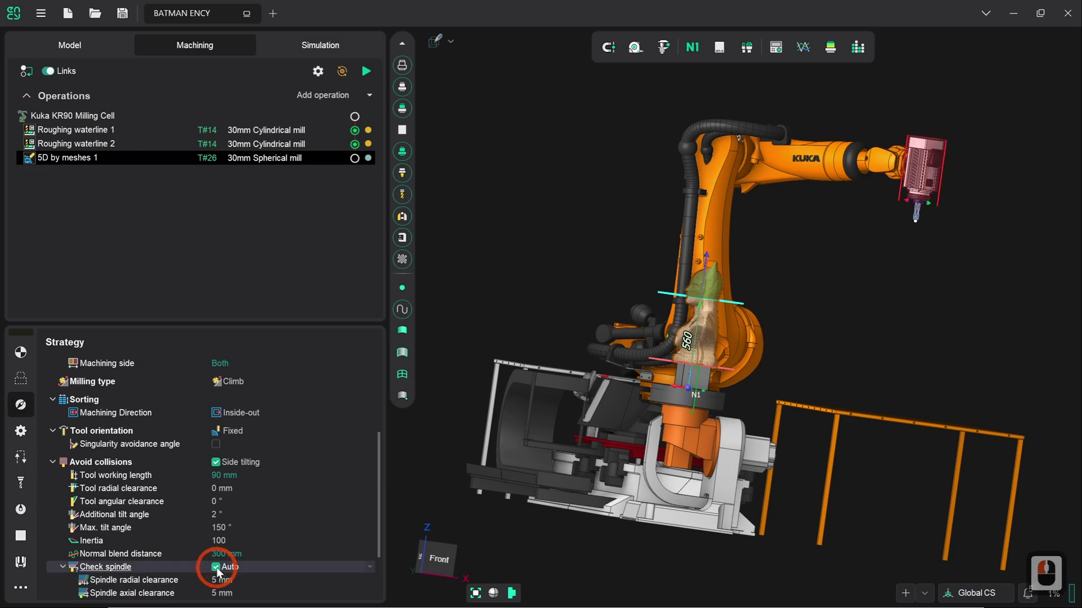
{"action": "left_click_drag", "start_coordinate": [377, 485], "coordinate": [375, 516]}
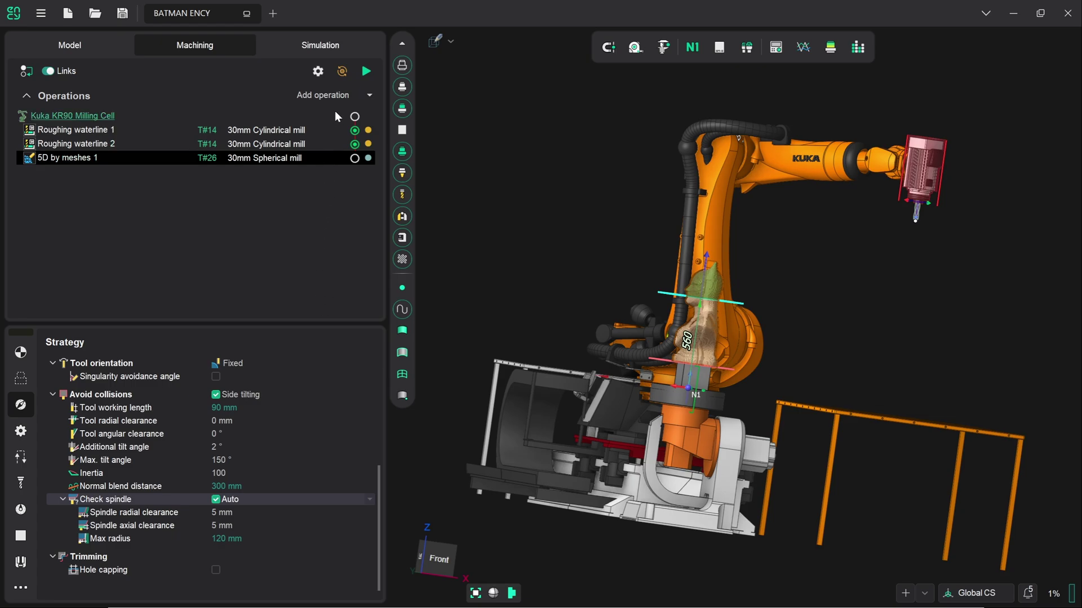
Step: Generate the 5D by meshes 1 toolpath and inspect the spiral and robot-limits warning from above
{"action": "left_click", "coordinate": [365, 72]}
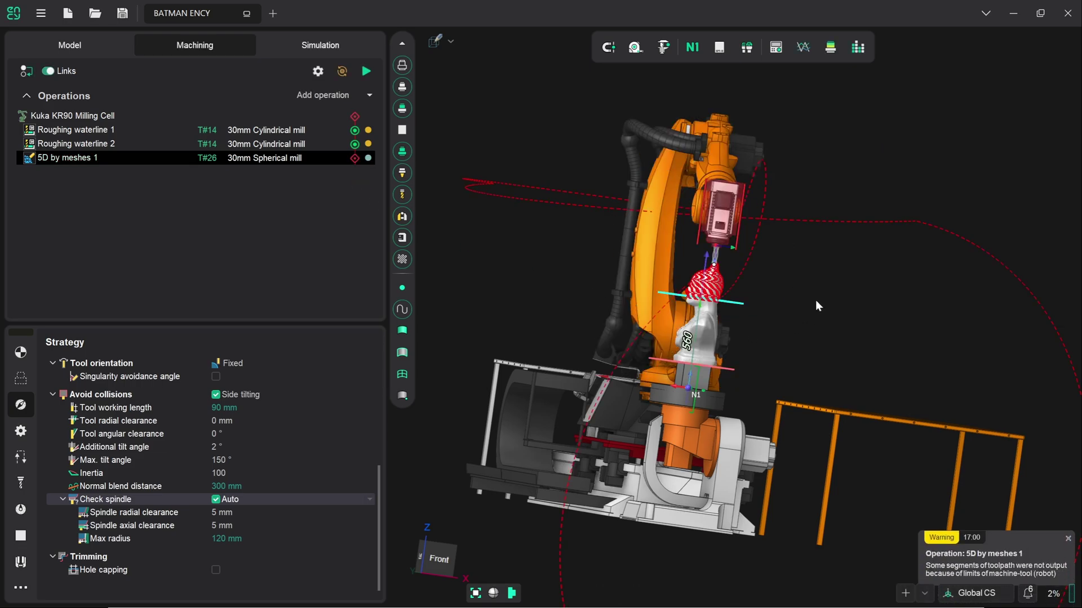
{"action": "right_click_drag", "start_coordinate": [796, 279], "coordinate": [782, 319]}
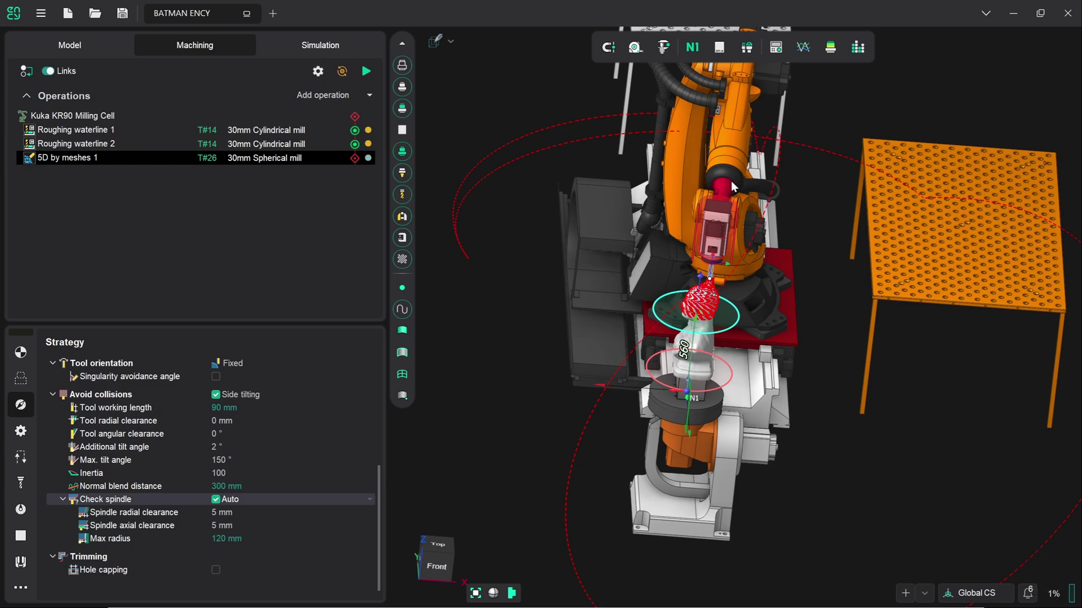
Step: Turn on Flip wrist (J5) in Setup and recalculate the toolpath
{"action": "left_click", "coordinate": [28, 352]}
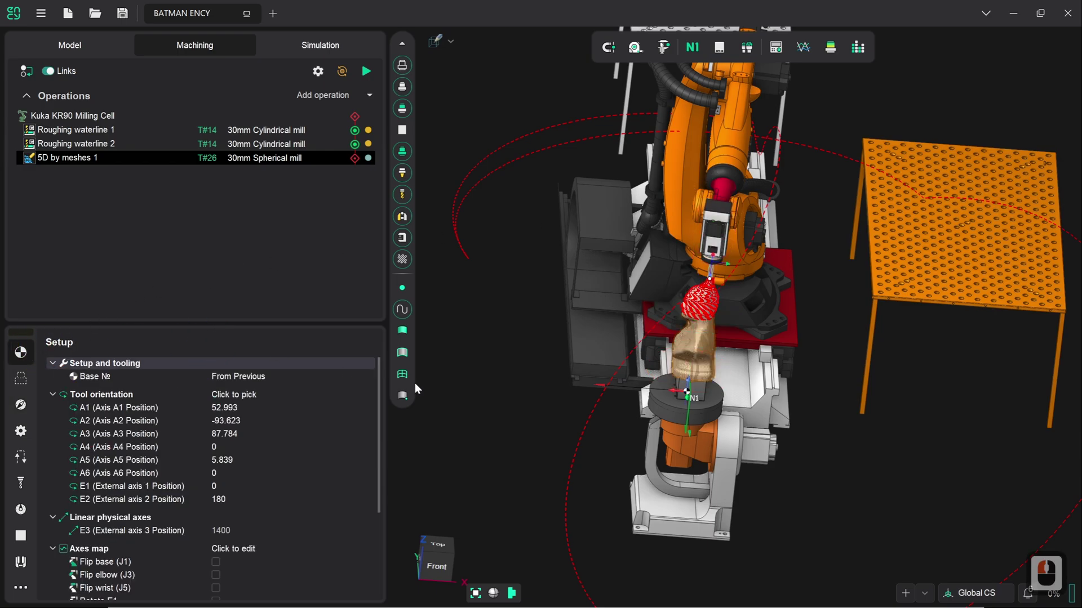
{"action": "left_click_drag", "start_coordinate": [378, 378], "coordinate": [373, 449]}
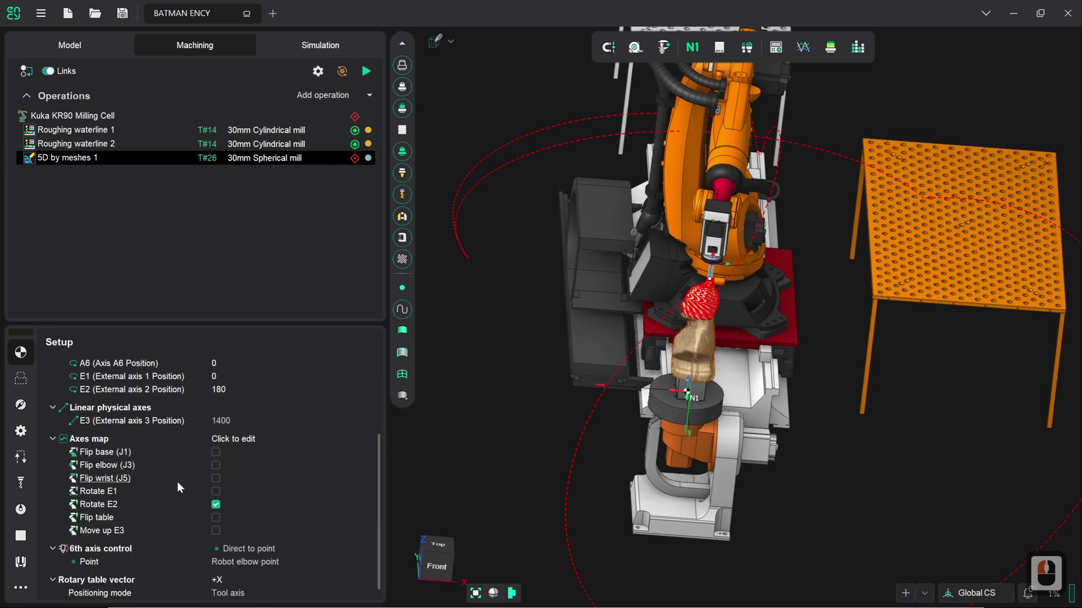
{"action": "left_click", "coordinate": [216, 479]}
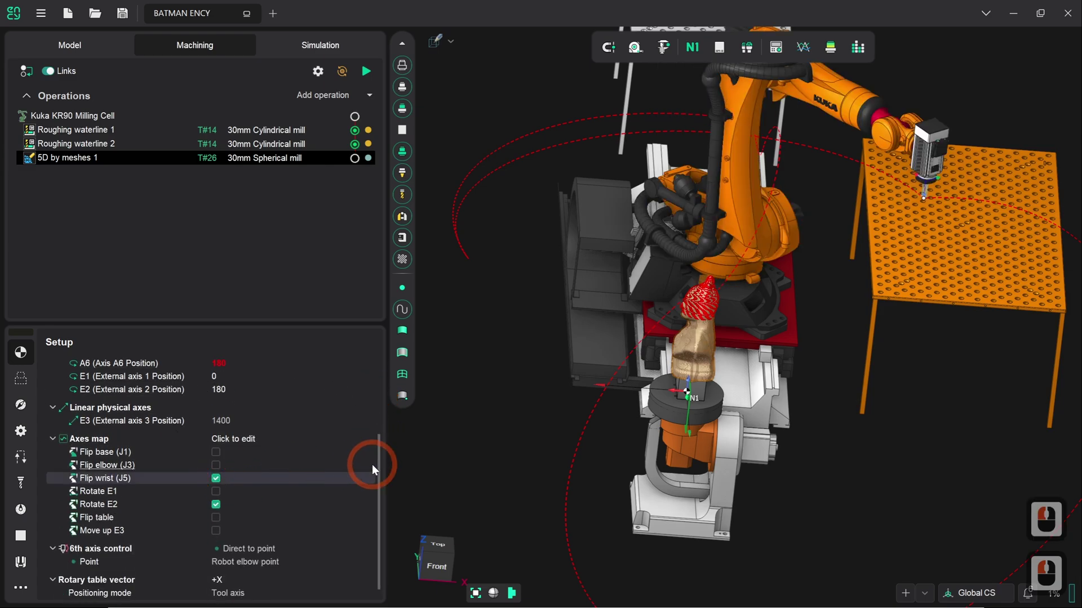
{"action": "left_click", "coordinate": [366, 70]}
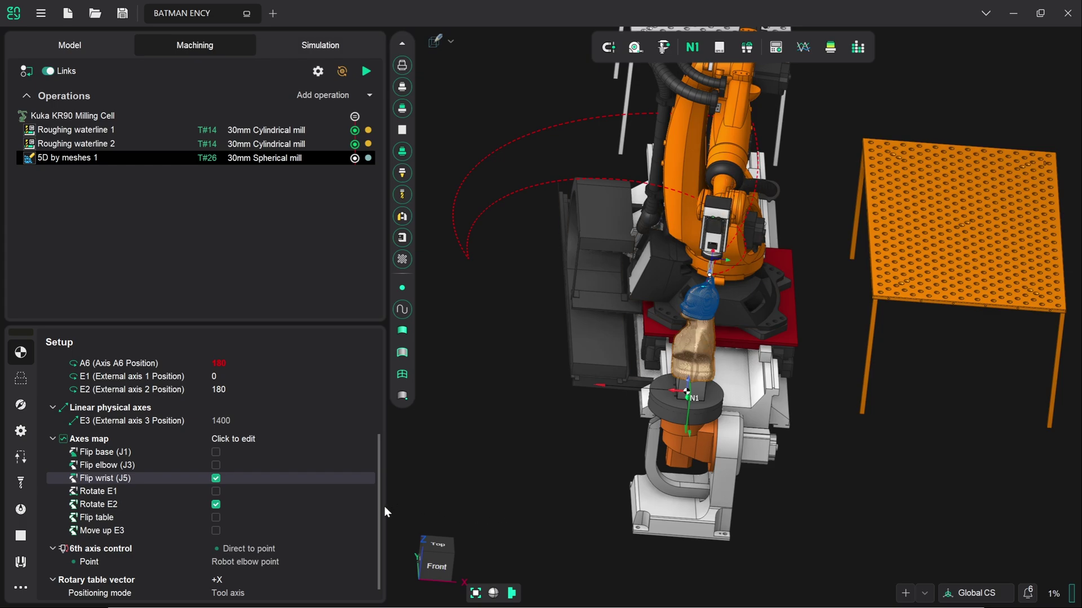
Step: Set axes A4 and A6 to 170, recalculate, and switch to the Simulation tab
{"action": "left_click_drag", "start_coordinate": [381, 492], "coordinate": [377, 425]}
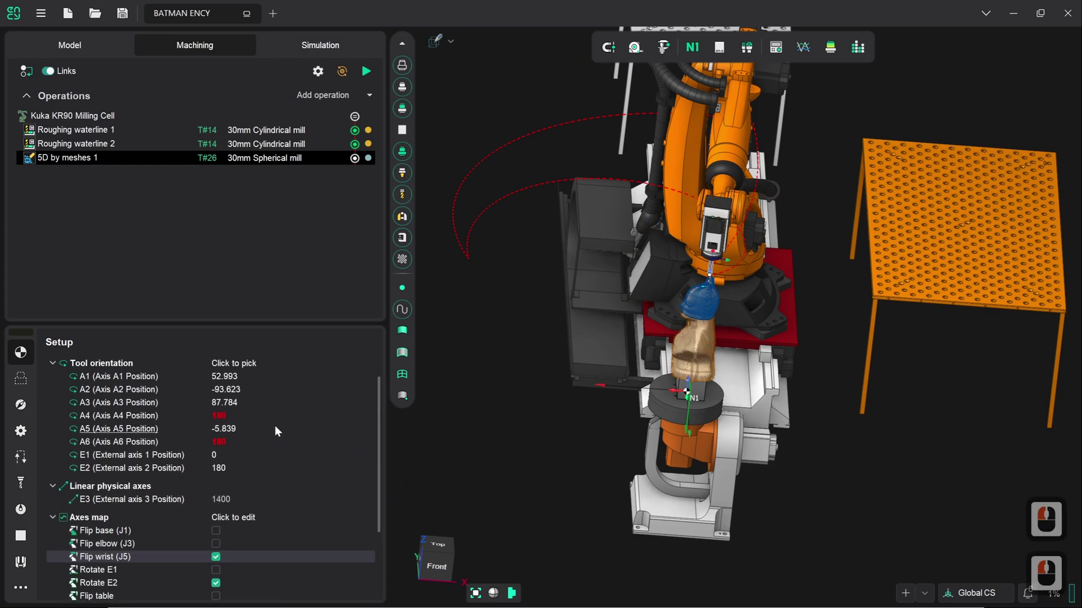
{"action": "left_click", "coordinate": [235, 417]}
{"action": "scroll", "coordinate": [236, 417], "scroll_direction": "down", "scroll_amount": 1}
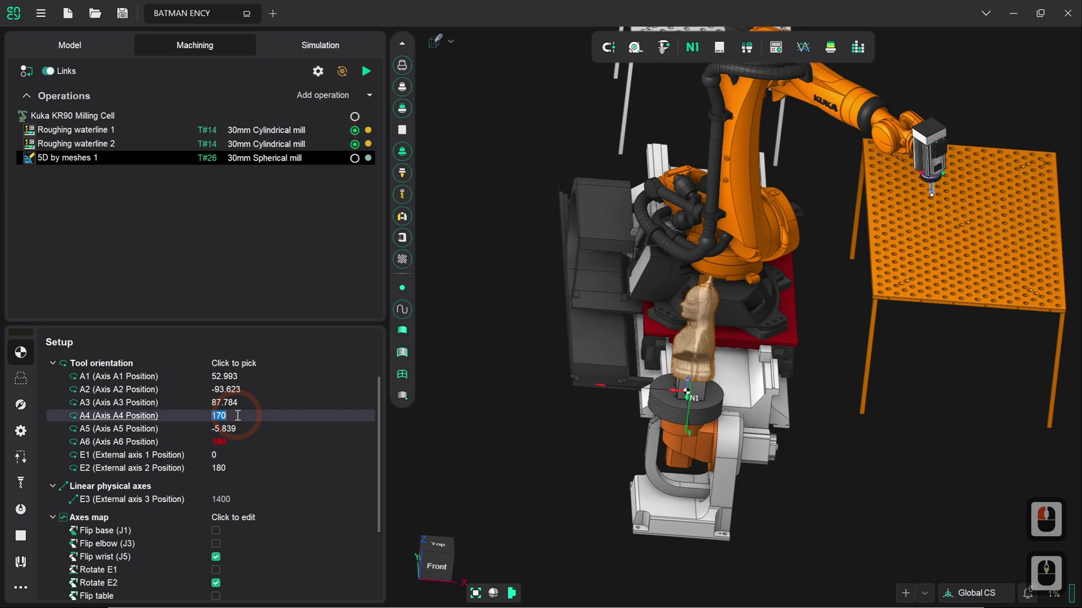
{"action": "left_click", "coordinate": [237, 444]}
{"action": "scroll", "coordinate": [237, 444], "scroll_direction": "down", "scroll_amount": 1}
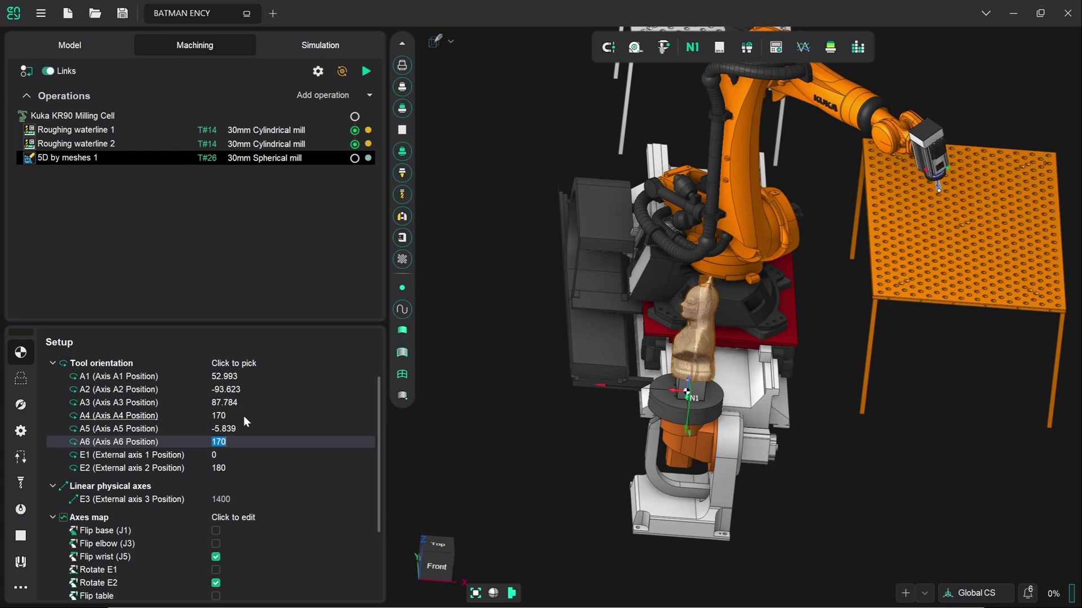
{"action": "left_click", "coordinate": [365, 70]}
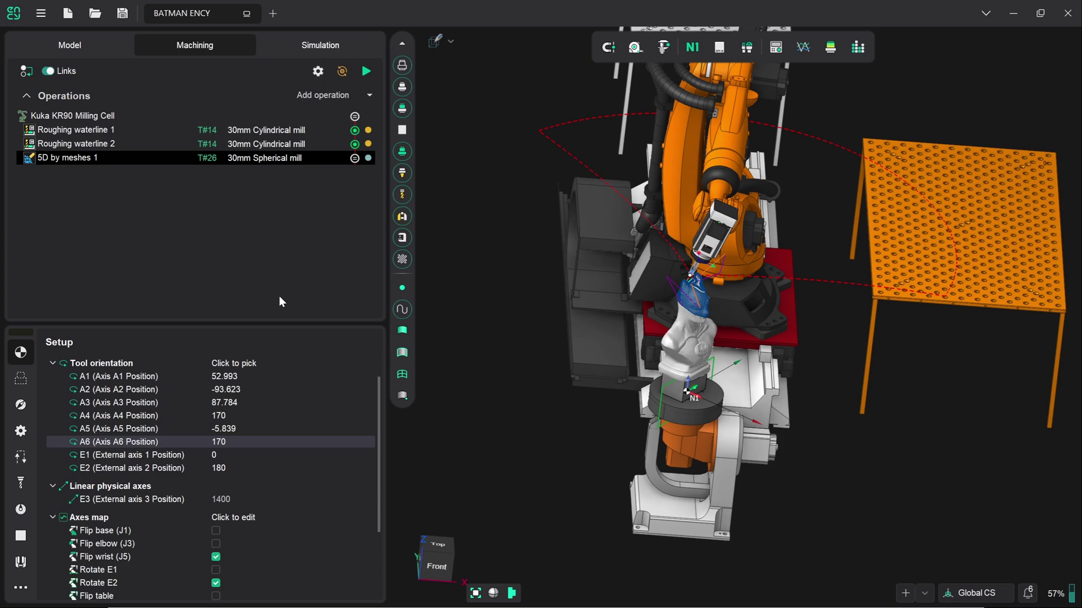
{"action": "left_click", "coordinate": [337, 48]}
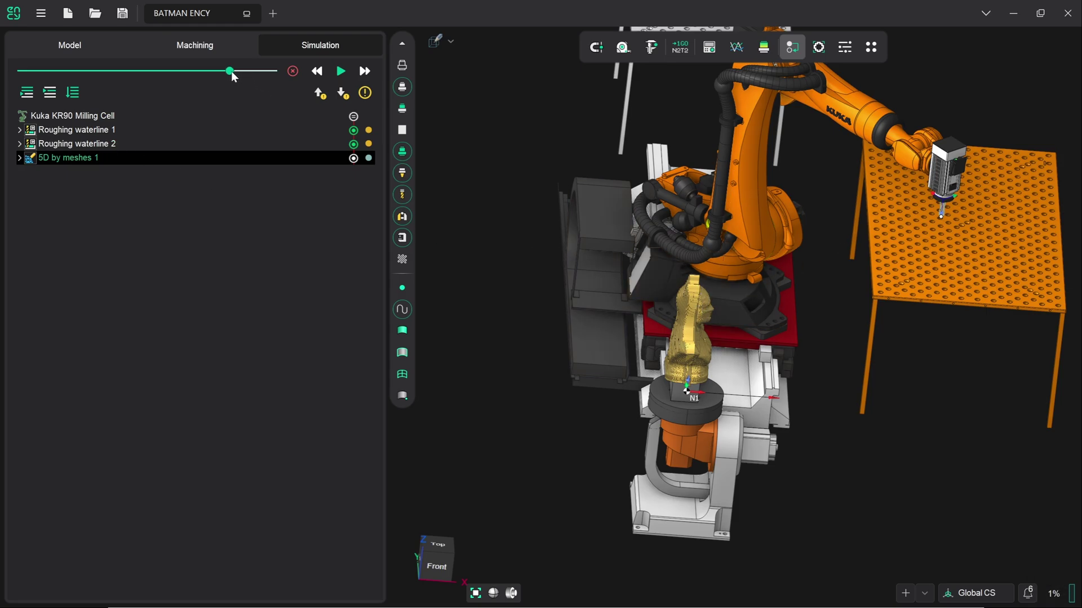
Step: Lower the movement speed, start the simulation, then raise the speed slightly
{"action": "left_click_drag", "start_coordinate": [230, 72], "coordinate": [58, 72]}
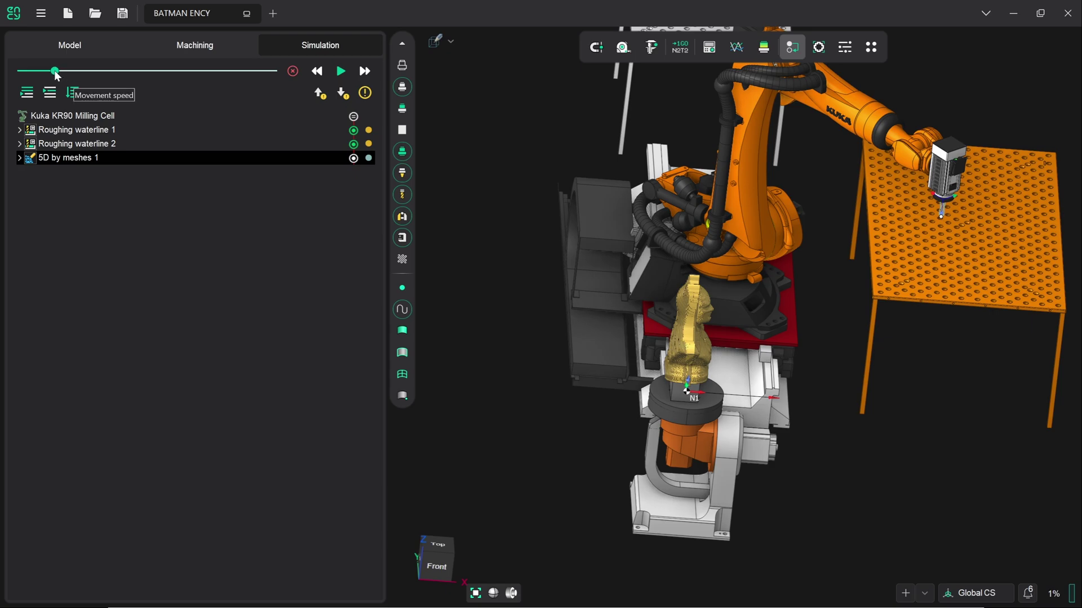
{"action": "left_click", "coordinate": [259, 195]}
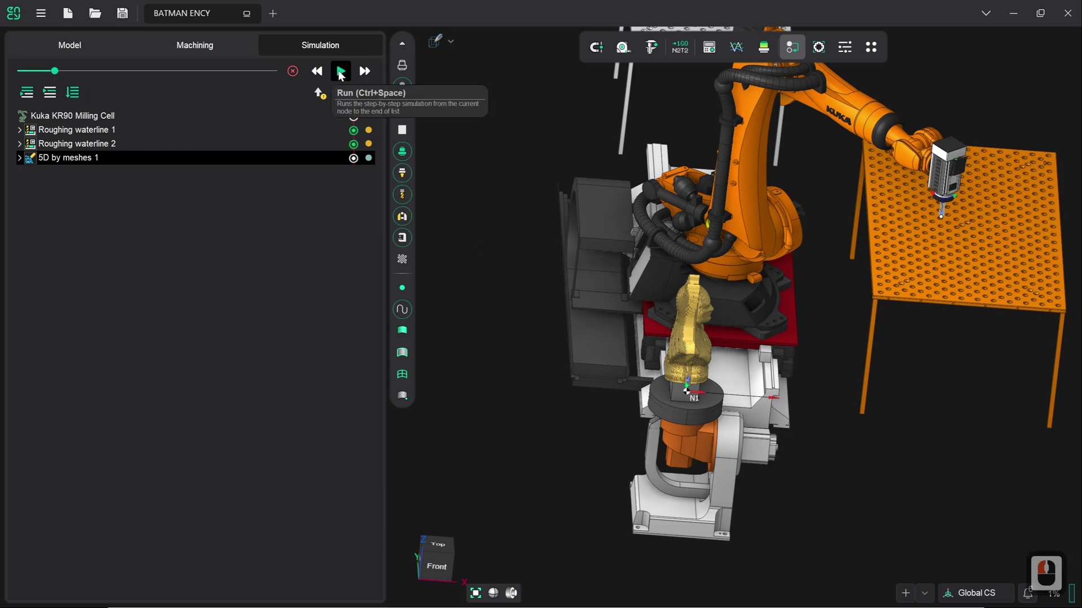
{"action": "left_click", "coordinate": [340, 72]}
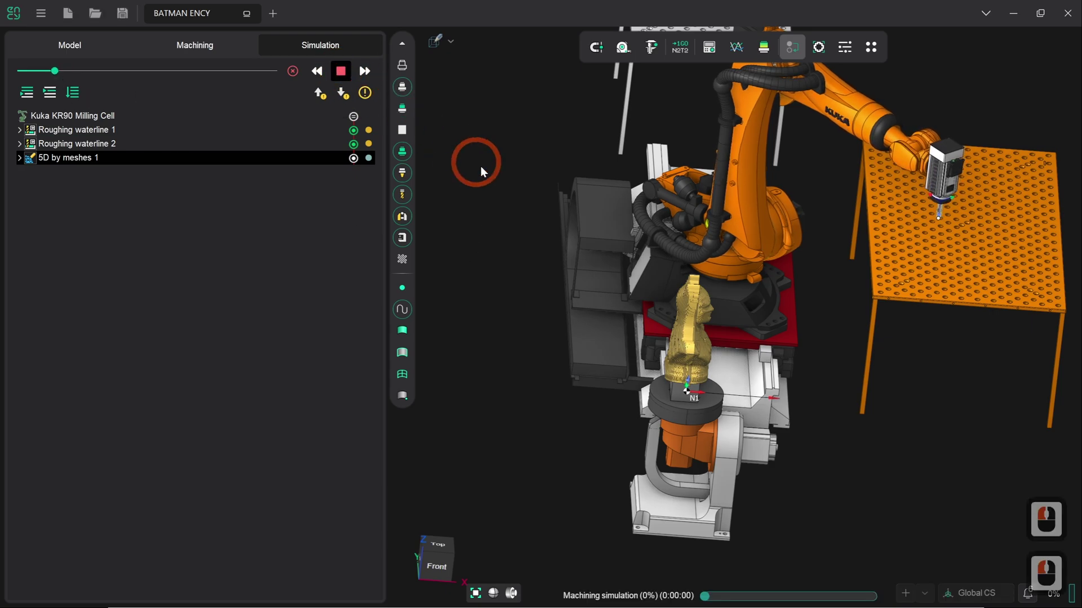
{"action": "left_click_drag", "start_coordinate": [59, 74], "coordinate": [98, 72]}
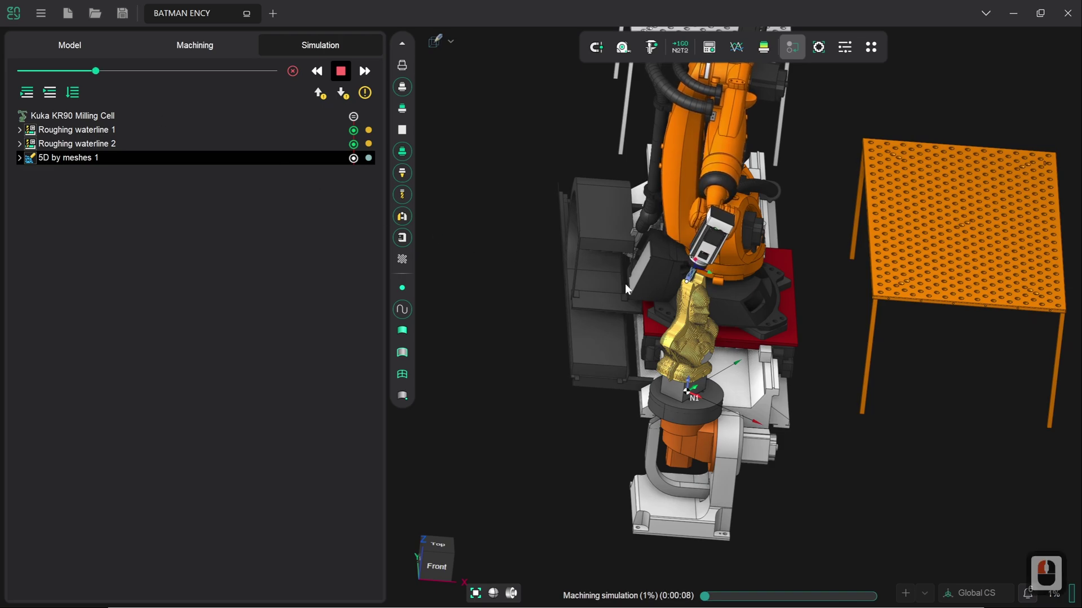
Step: Zoom in on the bust, vary the playback speed during the finishing pass, then stop the simulation
{"action": "scroll", "coordinate": [710, 289], "scroll_direction": "up", "scroll_amount": 3}
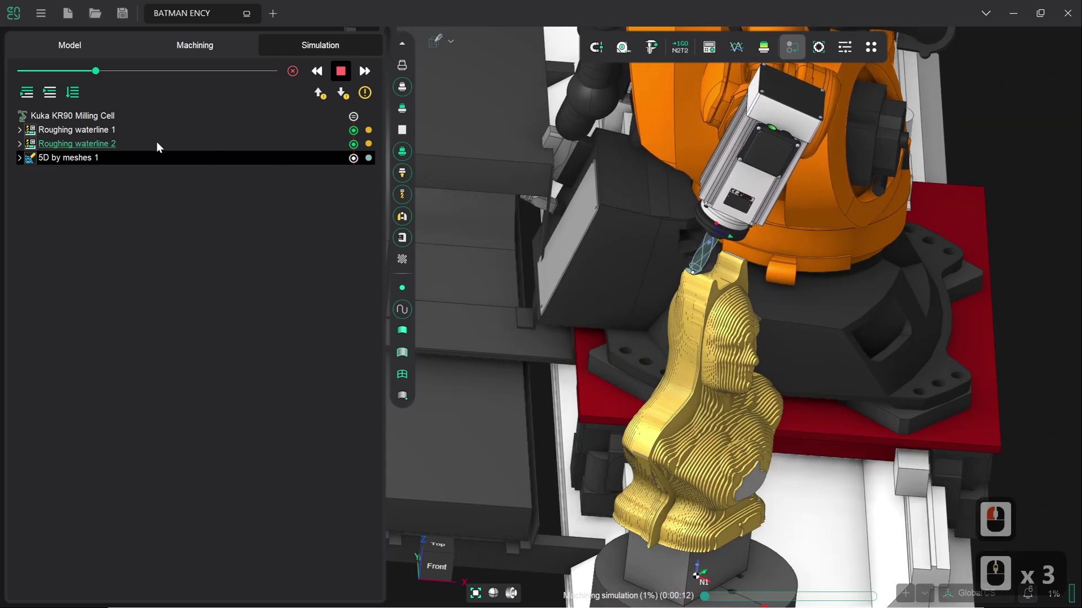
{"action": "left_click_drag", "start_coordinate": [97, 76], "coordinate": [156, 76]}
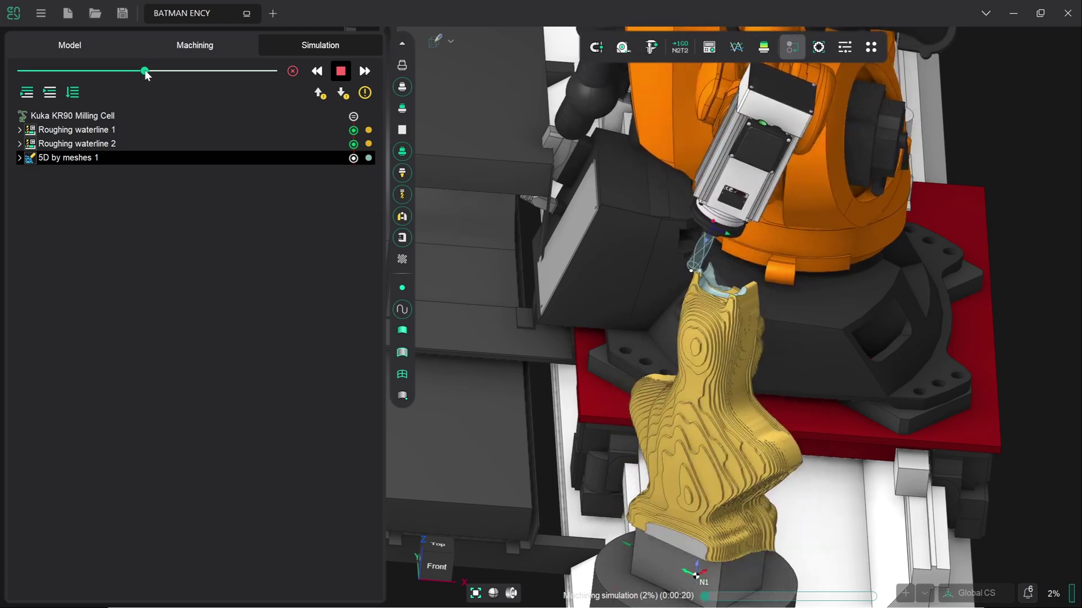
{"action": "left_click_drag", "start_coordinate": [156, 76], "coordinate": [130, 75]}
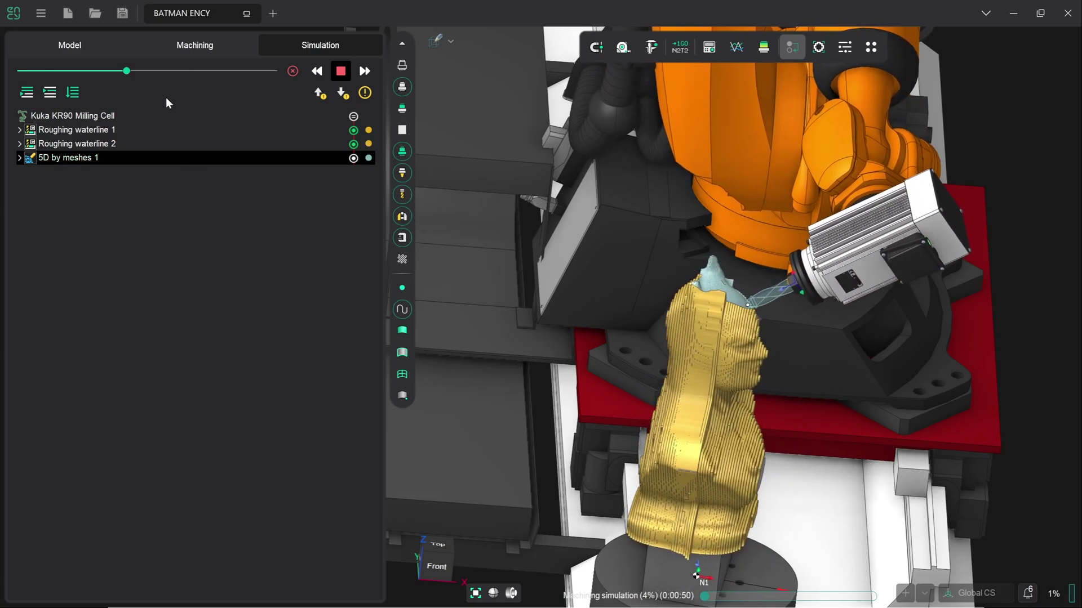
{"action": "left_click_drag", "start_coordinate": [127, 72], "coordinate": [211, 78]}
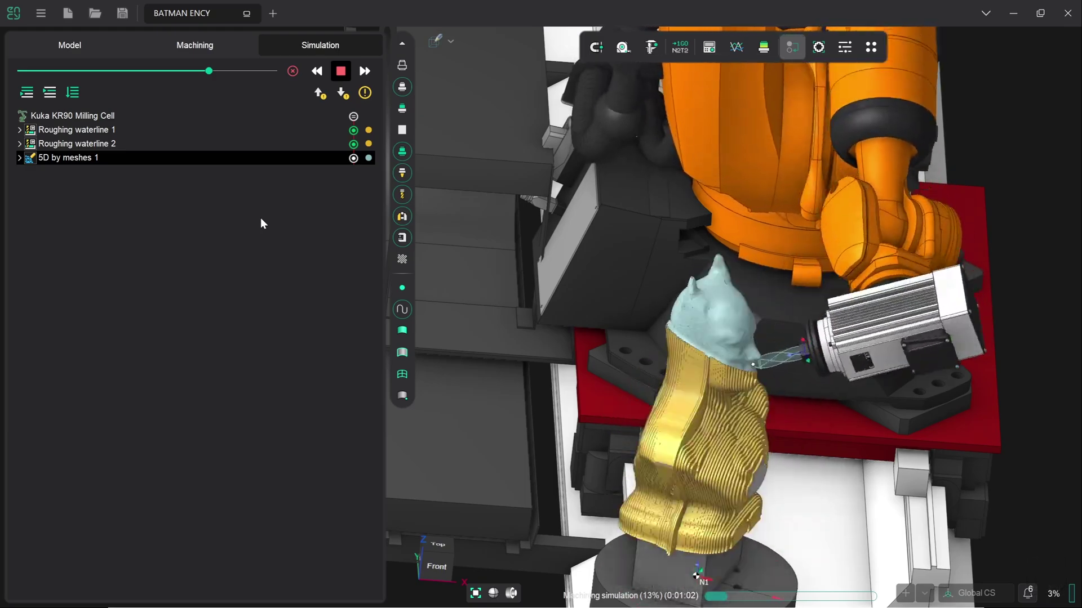
{"action": "key", "text": "space"}
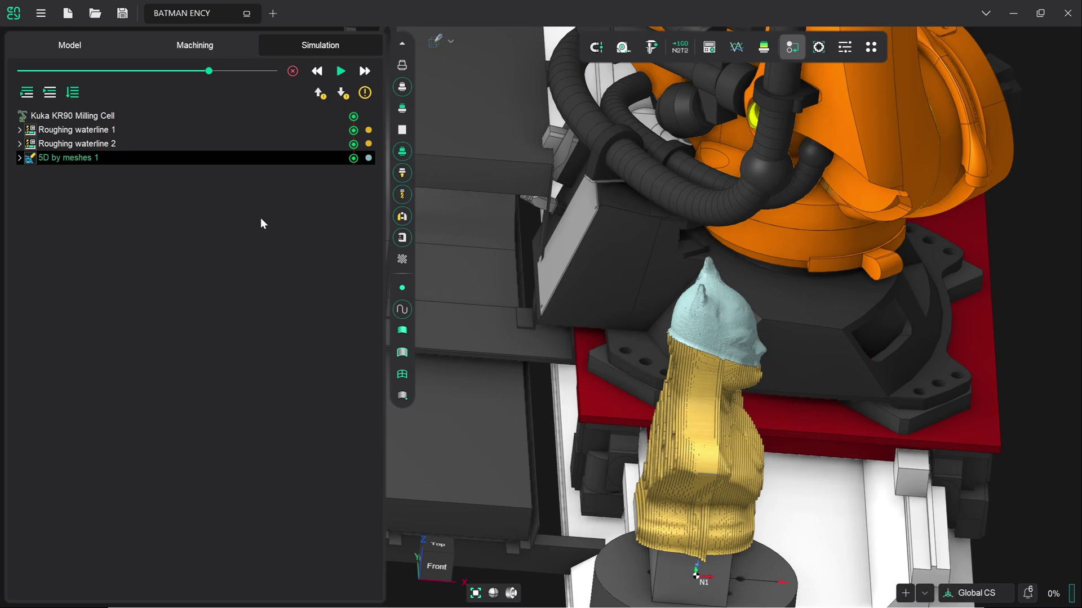
Step: Set the job zone's rotary axis to WCS Z in the 5D by meshes 1 strategy
{"action": "left_click", "coordinate": [226, 52]}
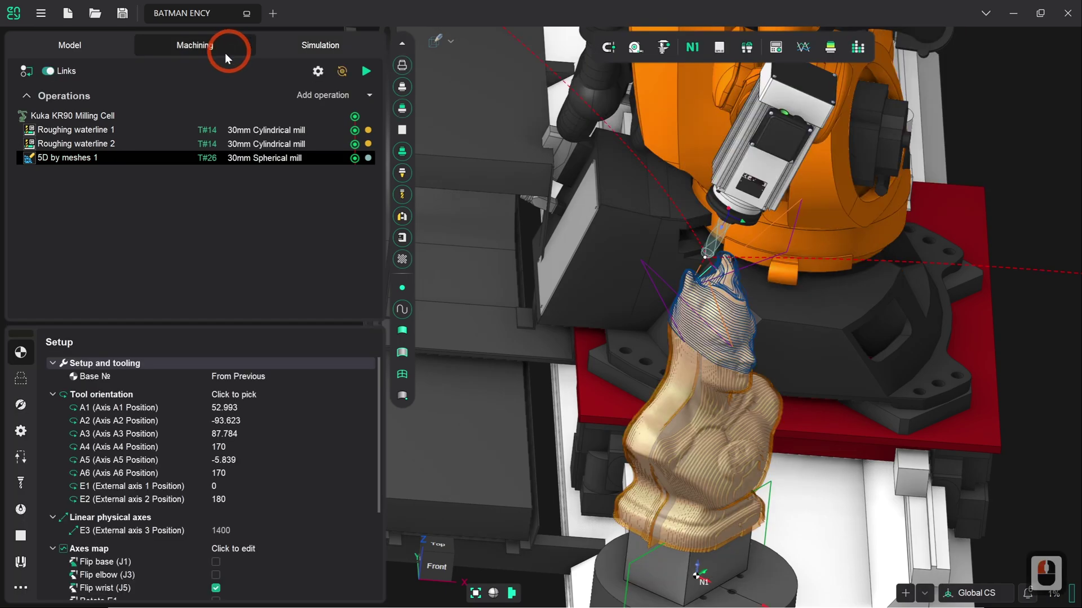
{"action": "left_click", "coordinate": [266, 441]}
{"action": "left_click", "coordinate": [21, 404]}
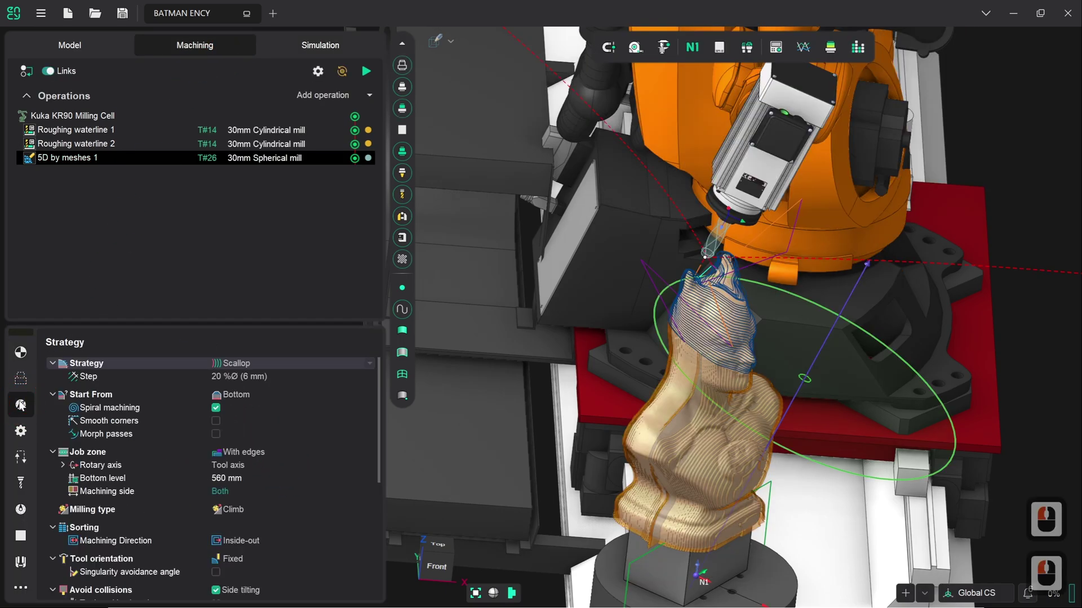
{"action": "mouse_move", "coordinate": [379, 411]}
{"action": "left_mouse_down"}
{"action": "mouse_move", "coordinate": [383, 517]}
{"action": "mouse_move", "coordinate": [380, 404]}
{"action": "left_mouse_up"}
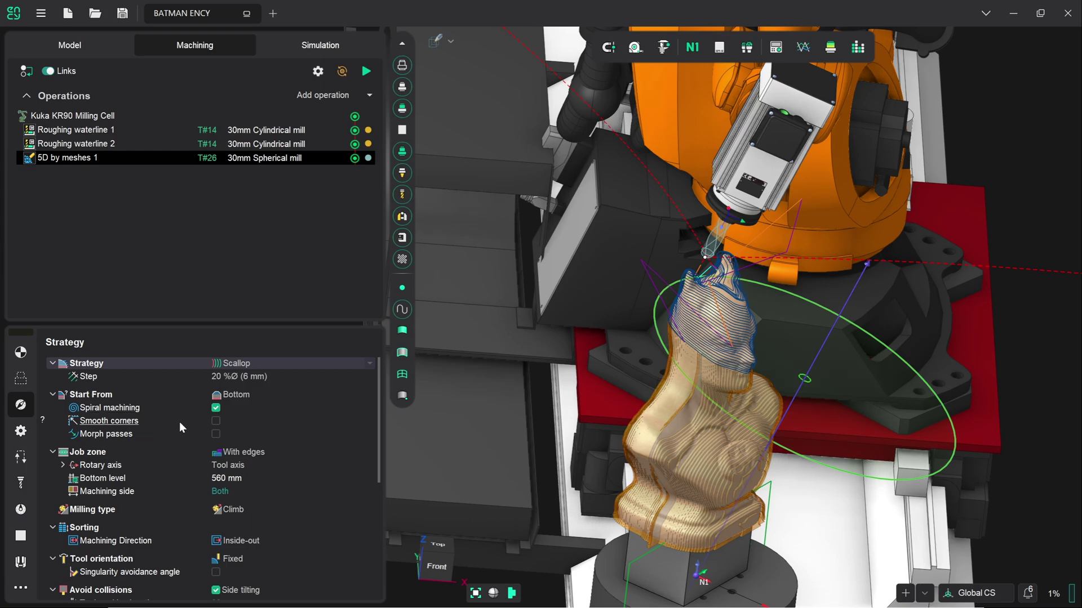
{"action": "left_click", "coordinate": [245, 468]}
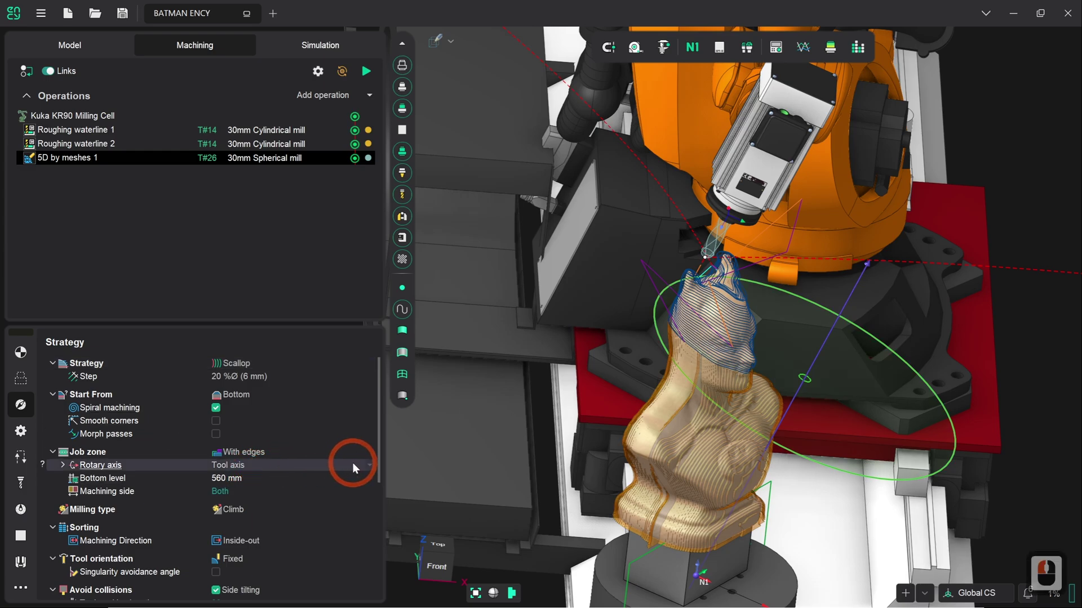
{"action": "left_click", "coordinate": [368, 466]}
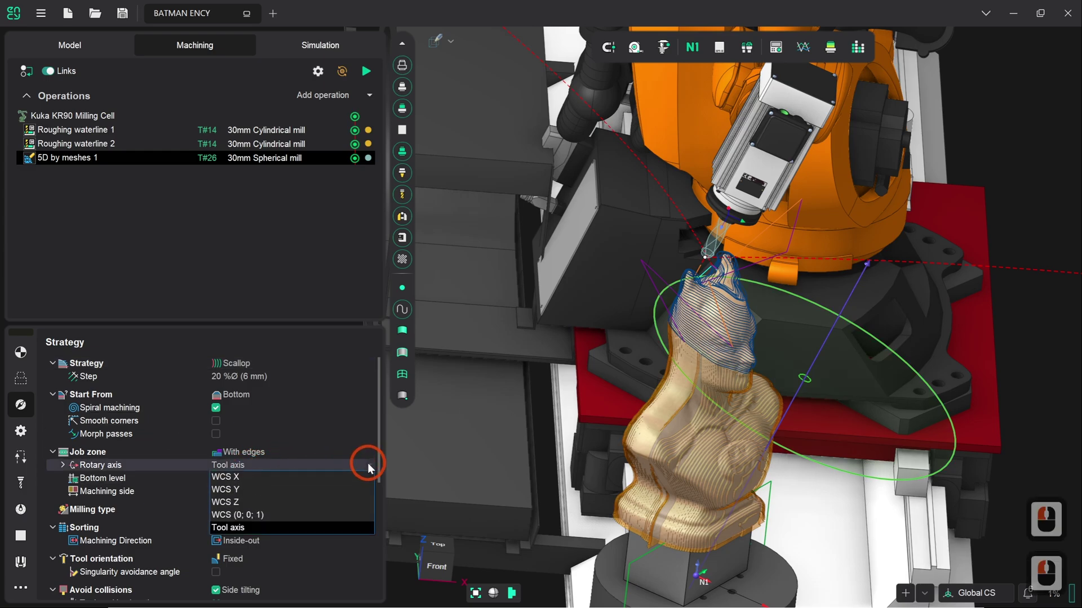
{"action": "left_click", "coordinate": [228, 503]}
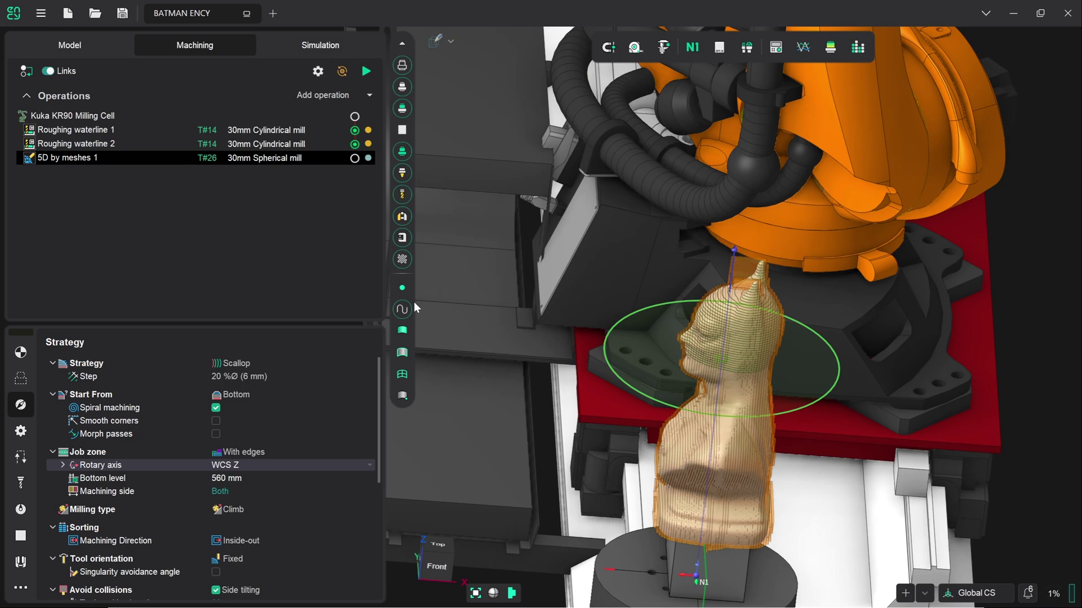
Step: Recalculate the finishing toolpath so spiral passes wrap the bust's head again
{"action": "left_click", "coordinate": [366, 71]}
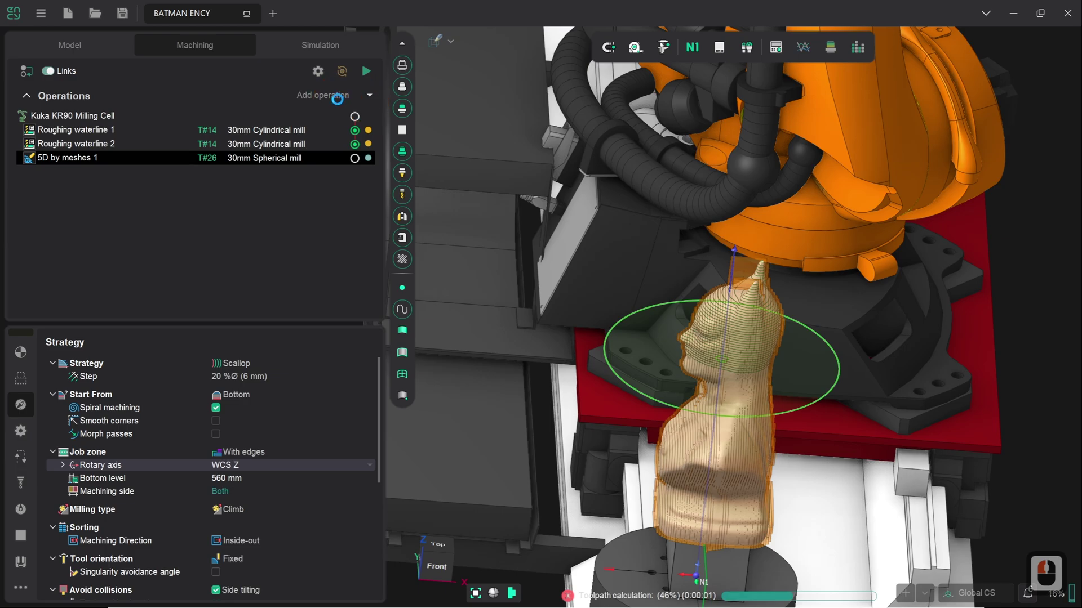
{"action": "key", "text": "alt+3"}
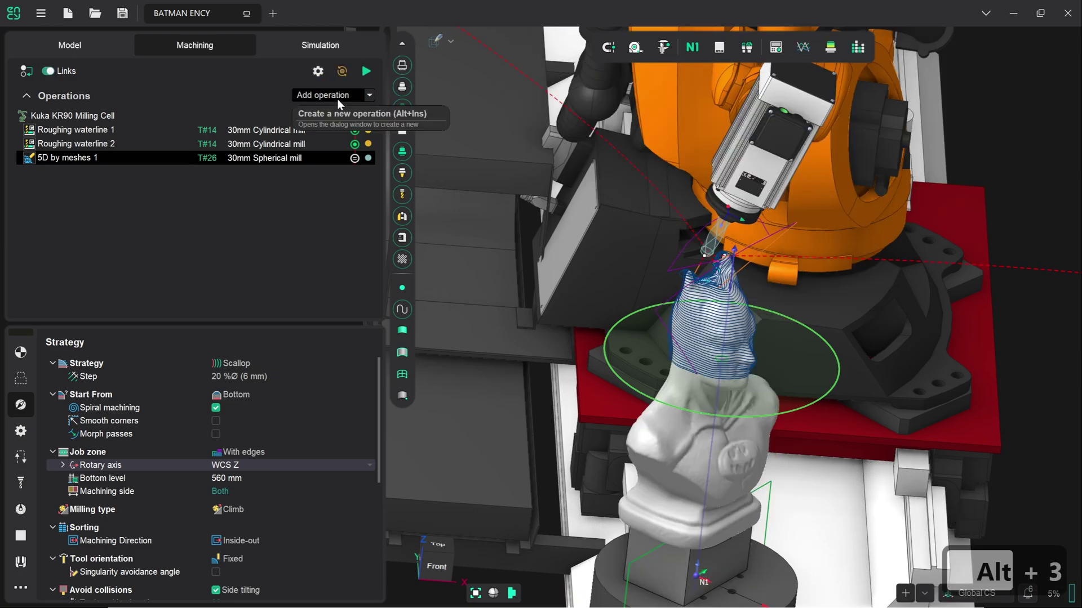
{"action": "key", "text": "alt+3"}
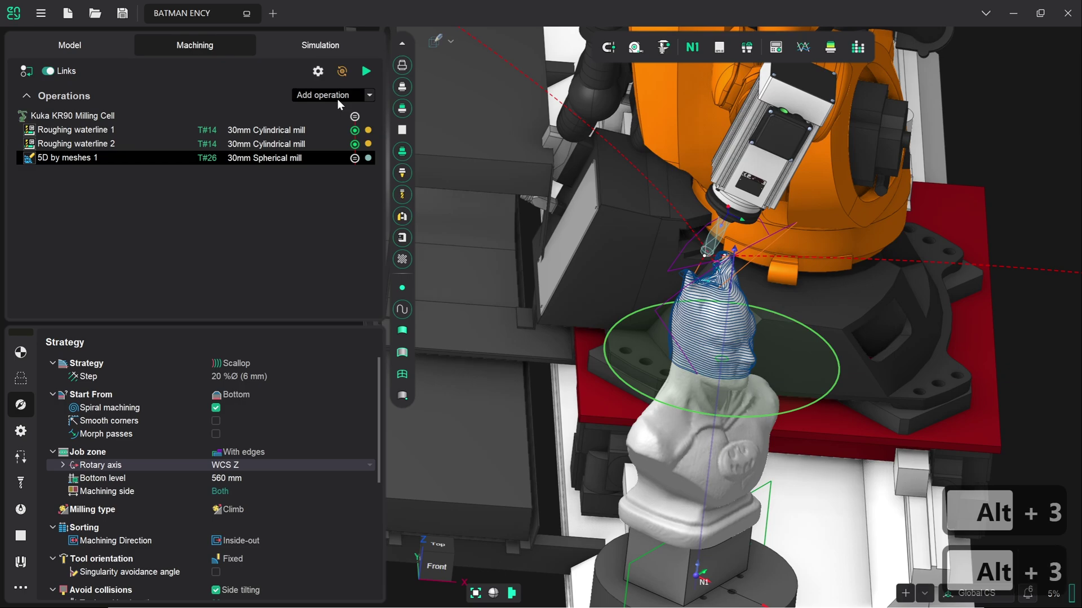
Step: Reset the stock to the raw block and simulate the roughing operations before the finishing pass
{"action": "left_click", "coordinate": [326, 47]}
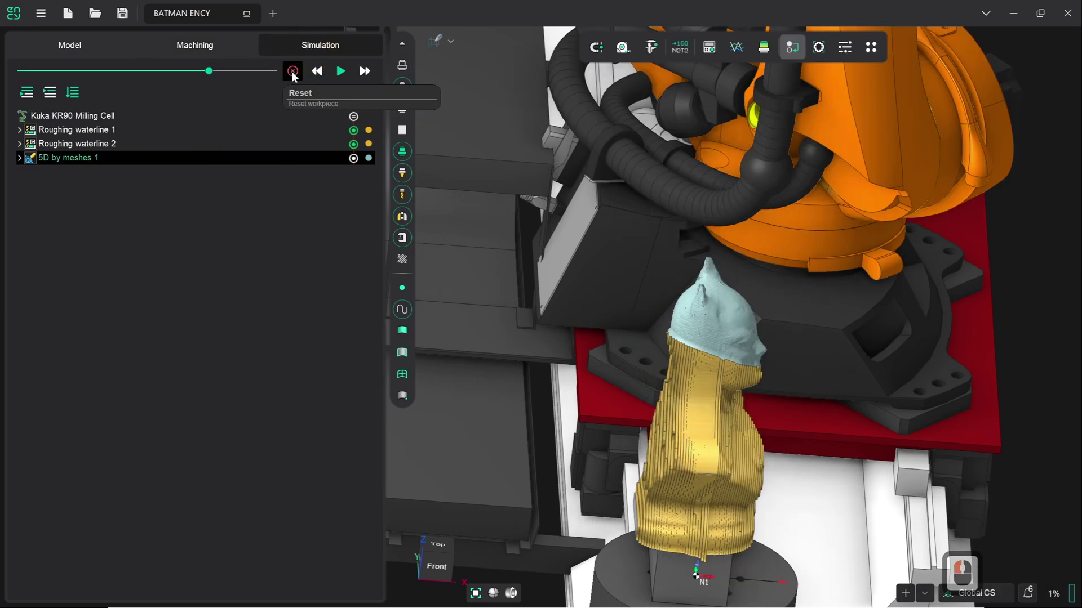
{"action": "left_click", "coordinate": [292, 72]}
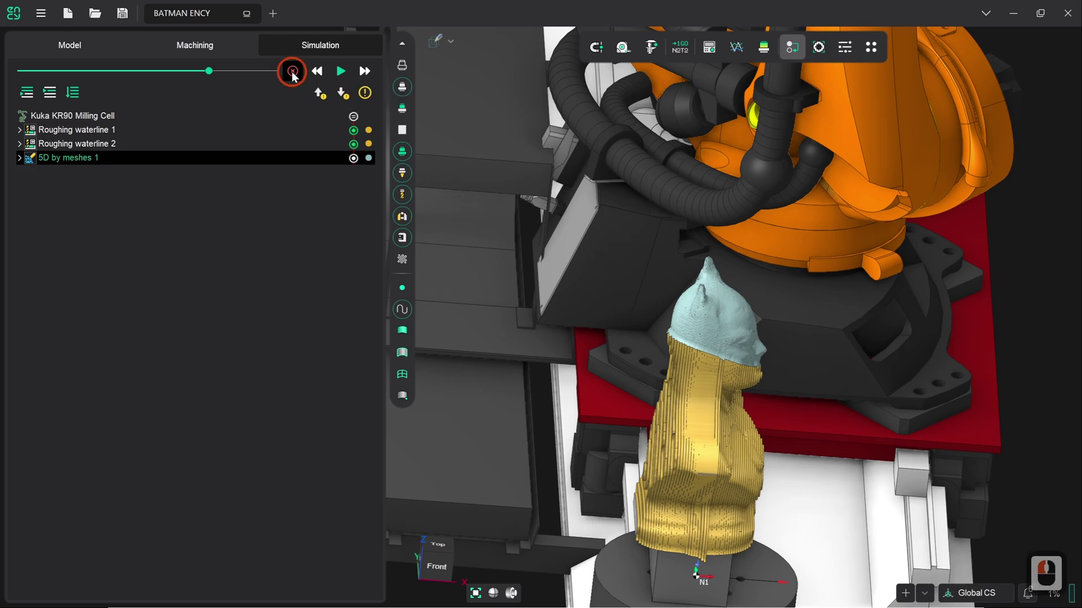
{"action": "left_click", "coordinate": [54, 93]}
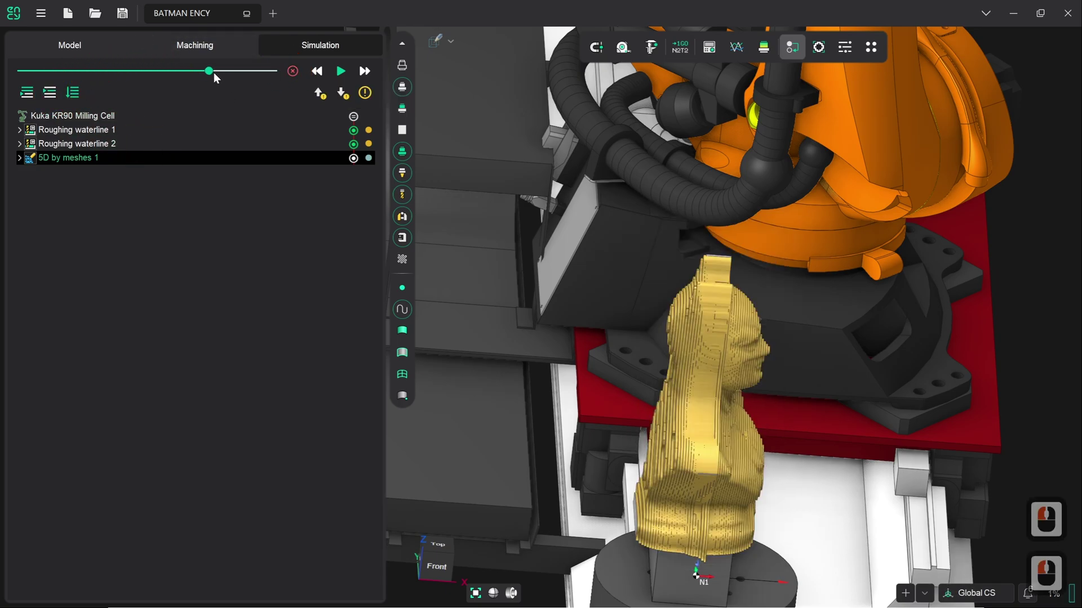
Step: Play the 5D by meshes 1 finishing pass at adjusted speeds until the head is finished, then stop
{"action": "left_click_drag", "start_coordinate": [214, 72], "coordinate": [153, 72]}
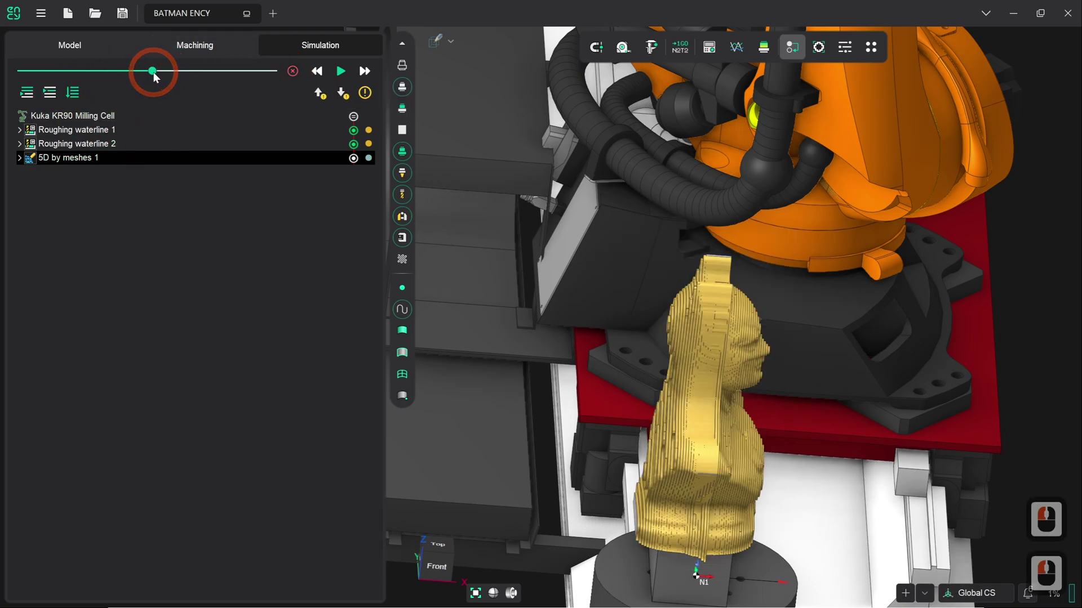
{"action": "left_click", "coordinate": [347, 73]}
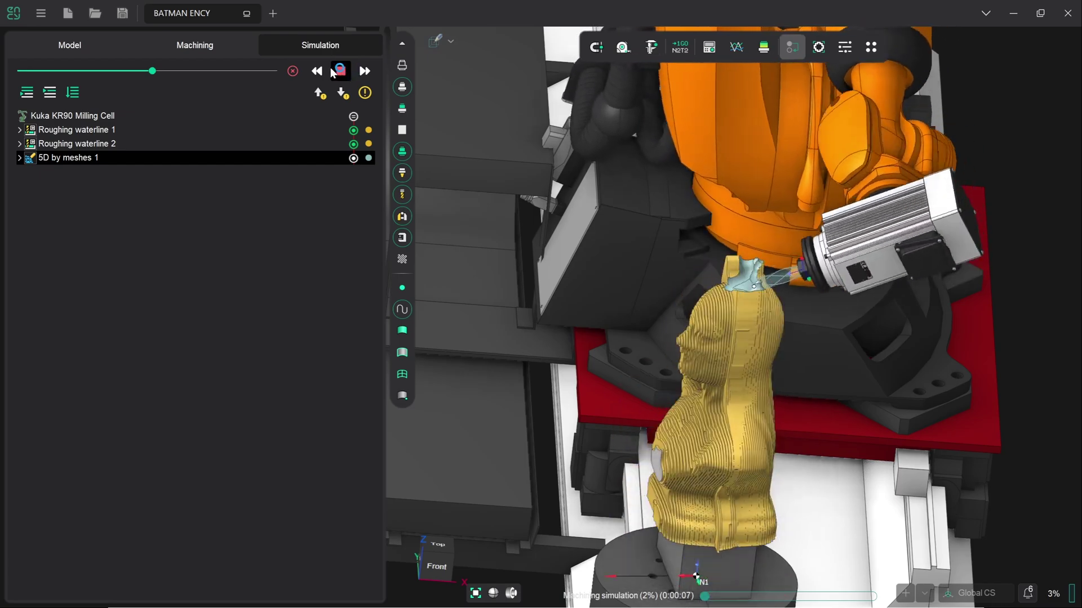
{"action": "left_click", "coordinate": [153, 72]}
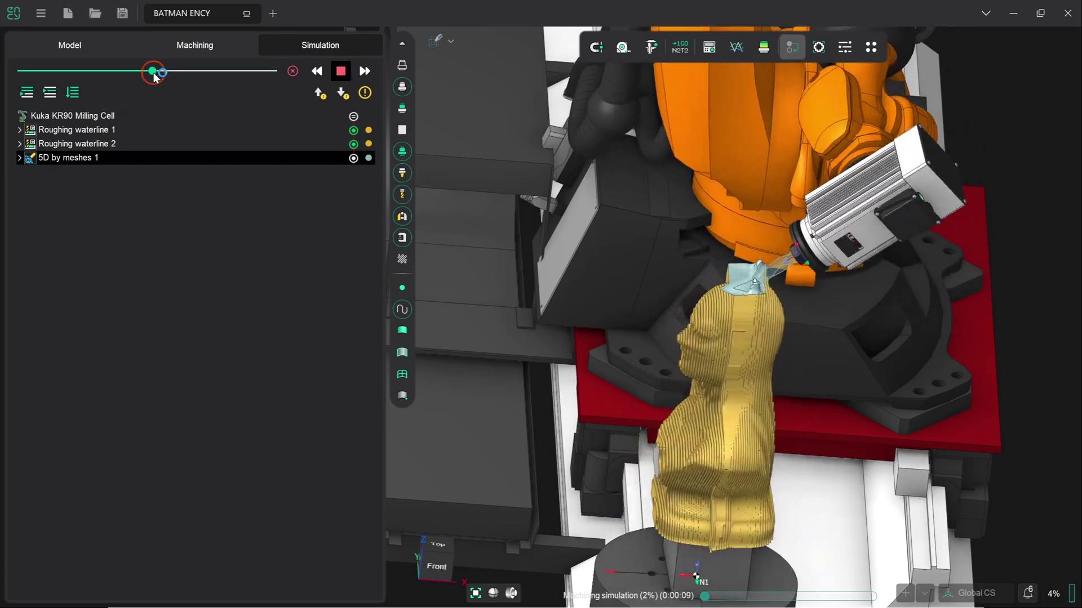
{"action": "left_click_drag", "start_coordinate": [153, 72], "coordinate": [202, 75]}
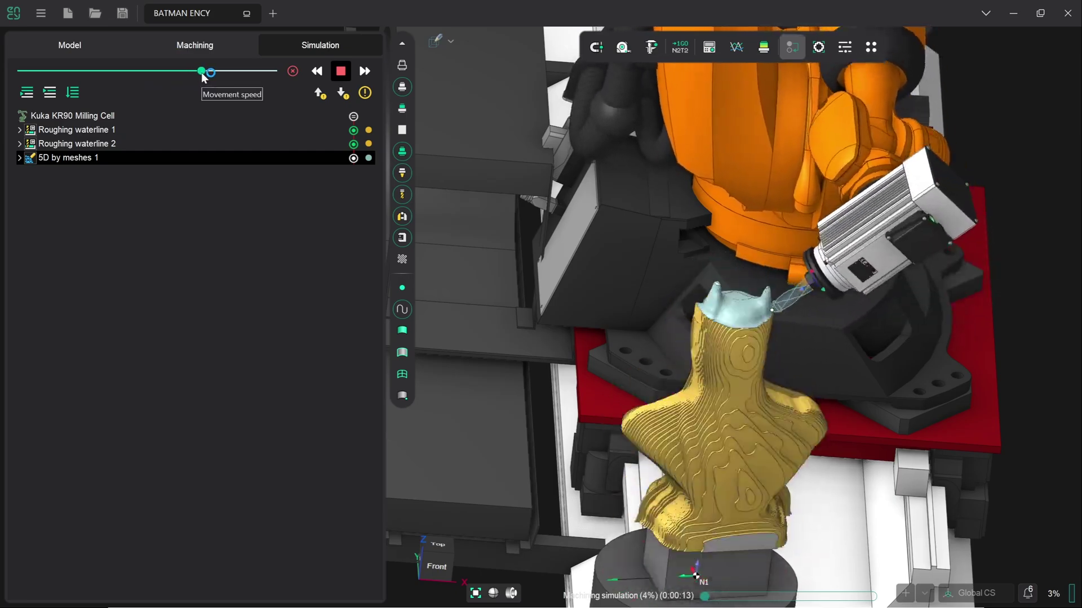
{"action": "left_click_drag", "start_coordinate": [203, 76], "coordinate": [208, 77]}
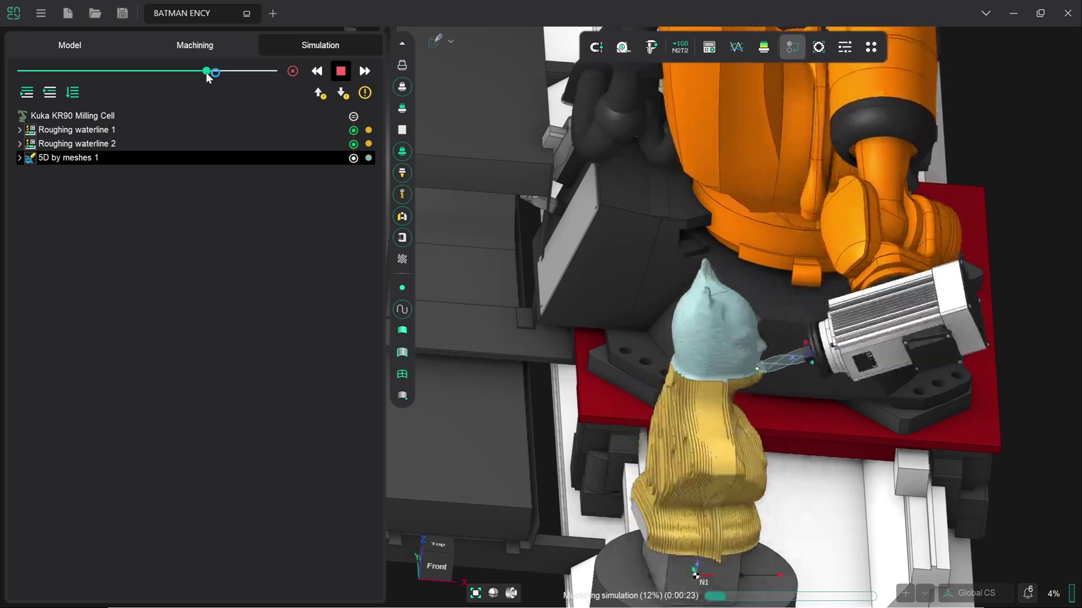
{"action": "left_click_drag", "start_coordinate": [206, 72], "coordinate": [202, 72]}
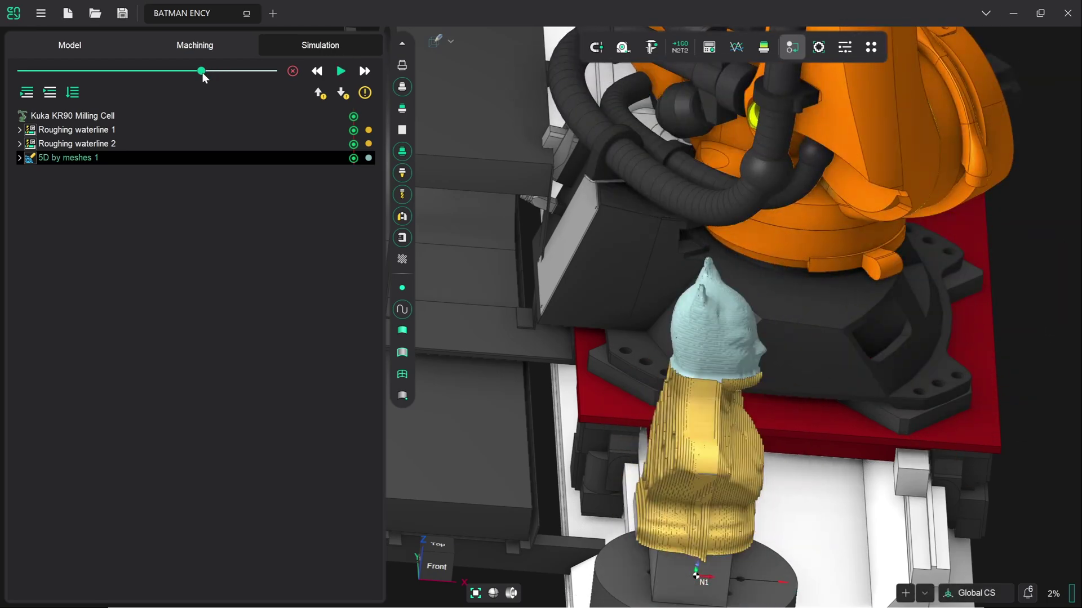
{"action": "left_click", "coordinate": [201, 72]}
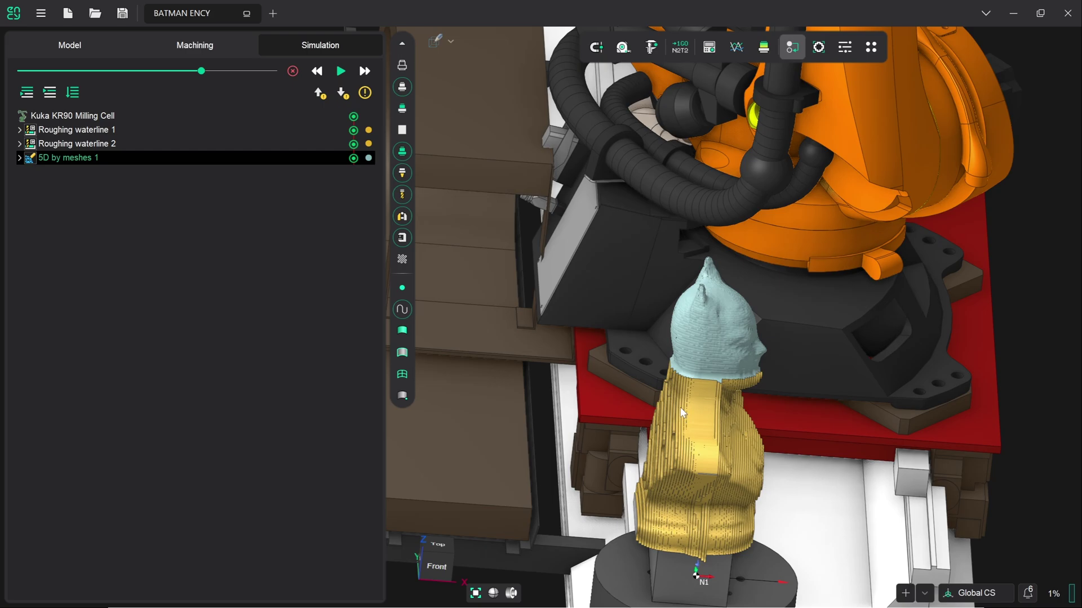
Step: Set the 5D by meshes 1 Bottom level mode from 560 mm to Auto
{"action": "left_click", "coordinate": [210, 48]}
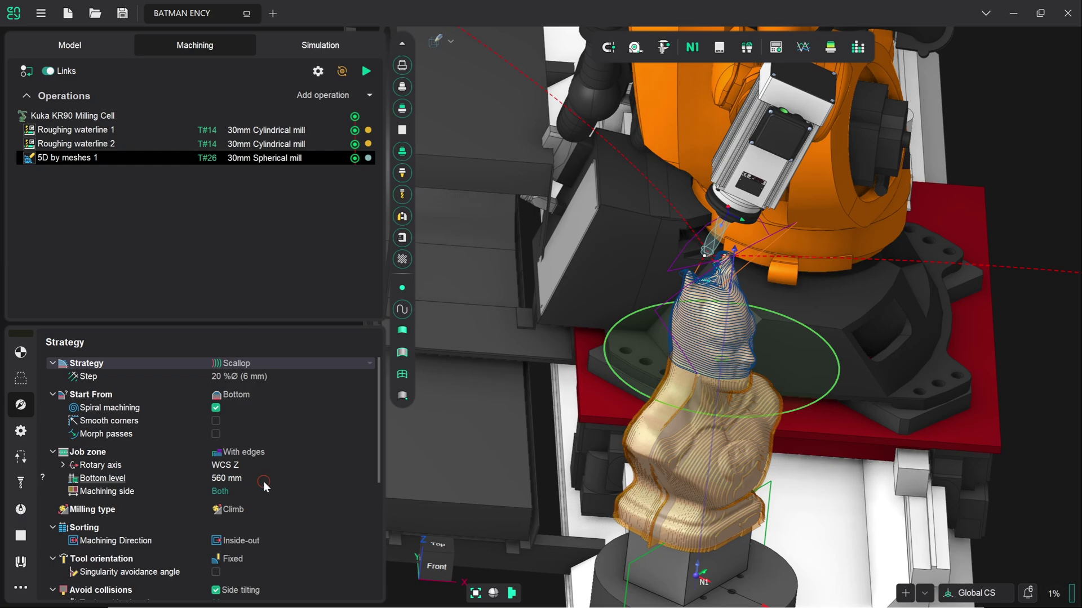
{"action": "left_click", "coordinate": [350, 479]}
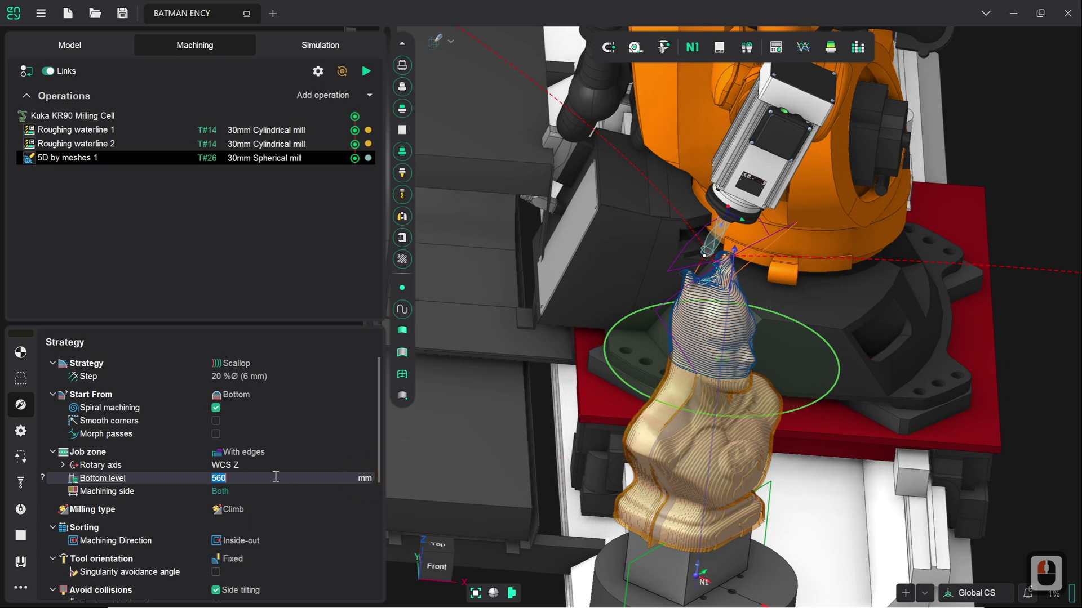
{"action": "left_click", "coordinate": [367, 477]}
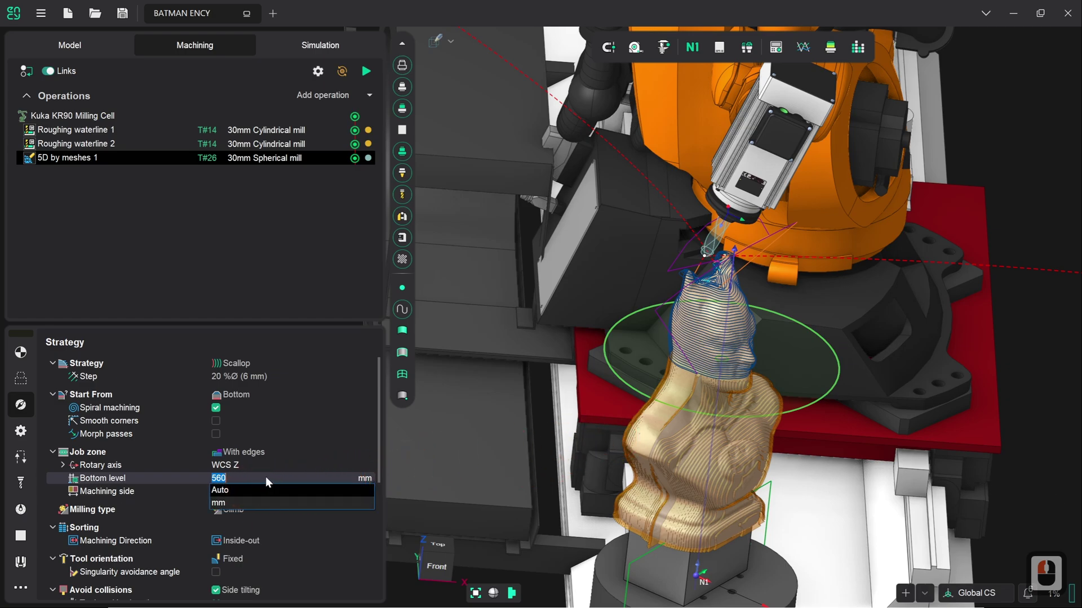
{"action": "left_click", "coordinate": [241, 491]}
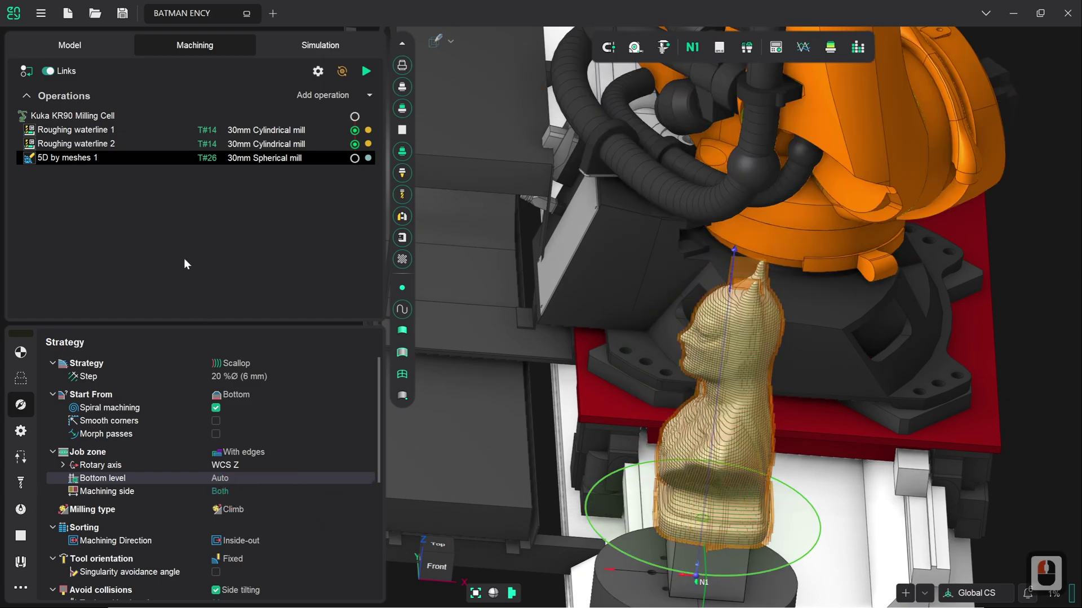
Step: Recalculate the 5D by meshes 1 toolpath using the Auto bottom level
{"action": "left_click", "coordinate": [365, 72]}
{"action": "key", "text": "alt+3"}
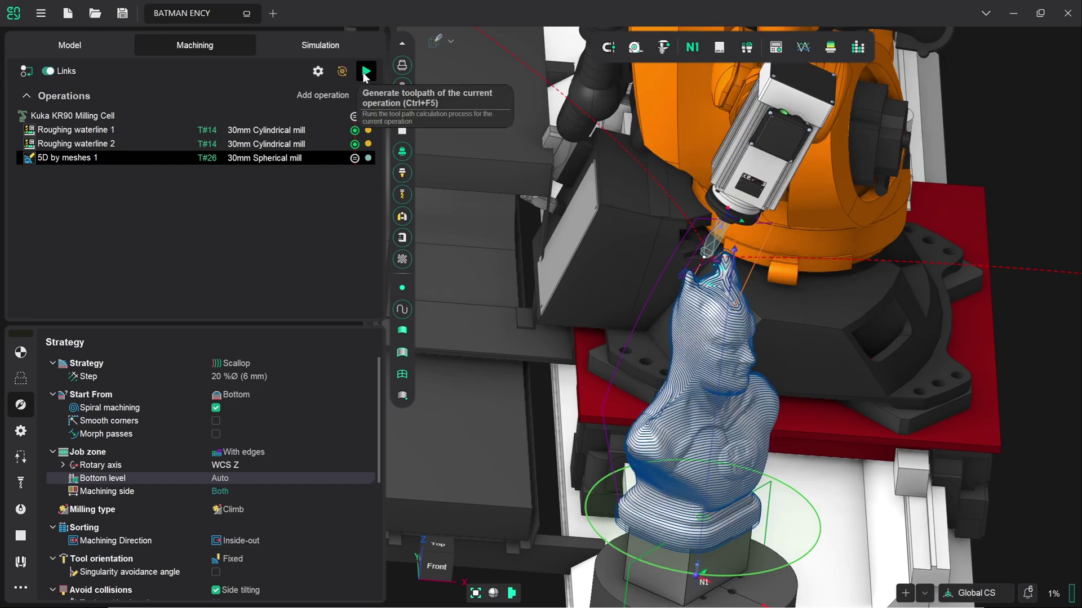
{"action": "key", "text": "alt+3"}
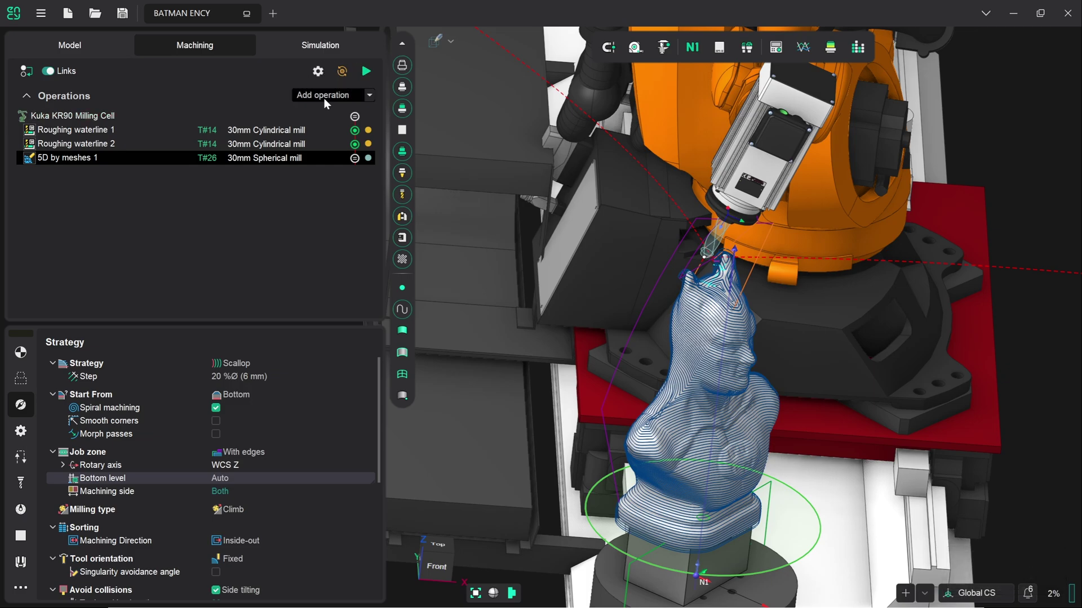
Step: Reset the stock, simulate the roughing operations, and start playing the recalculated finishing pass
{"action": "left_click", "coordinate": [336, 50]}
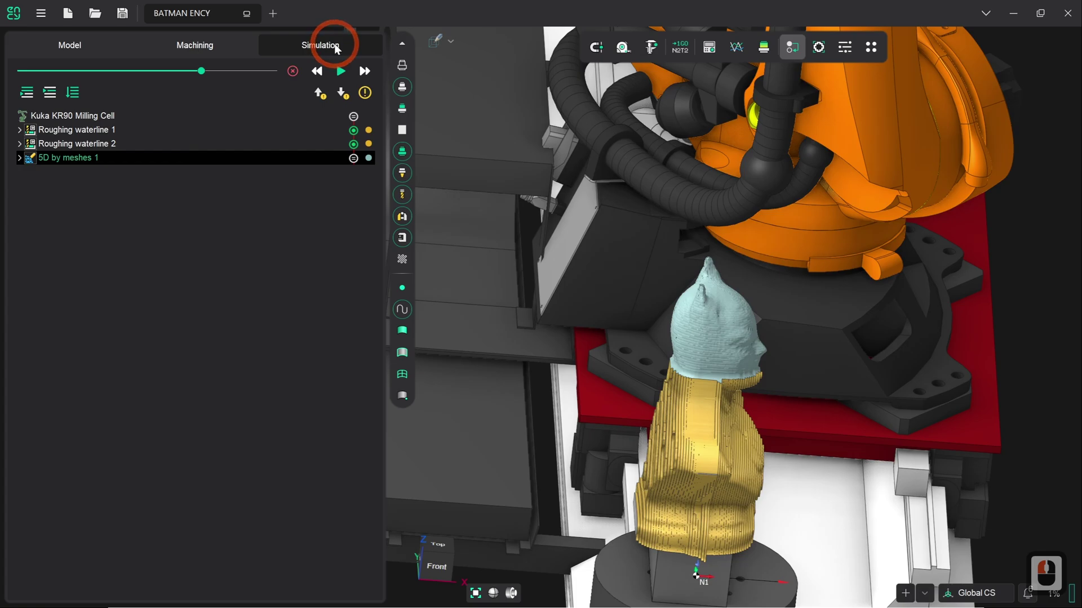
{"action": "left_click", "coordinate": [292, 71]}
{"action": "left_click", "coordinate": [50, 91]}
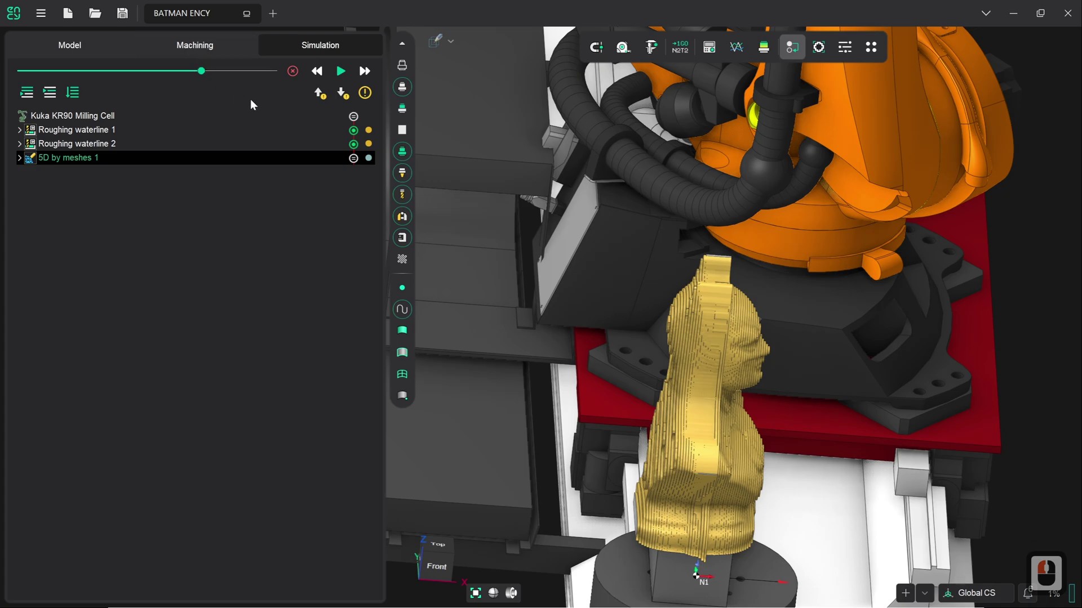
{"action": "left_click", "coordinate": [340, 72]}
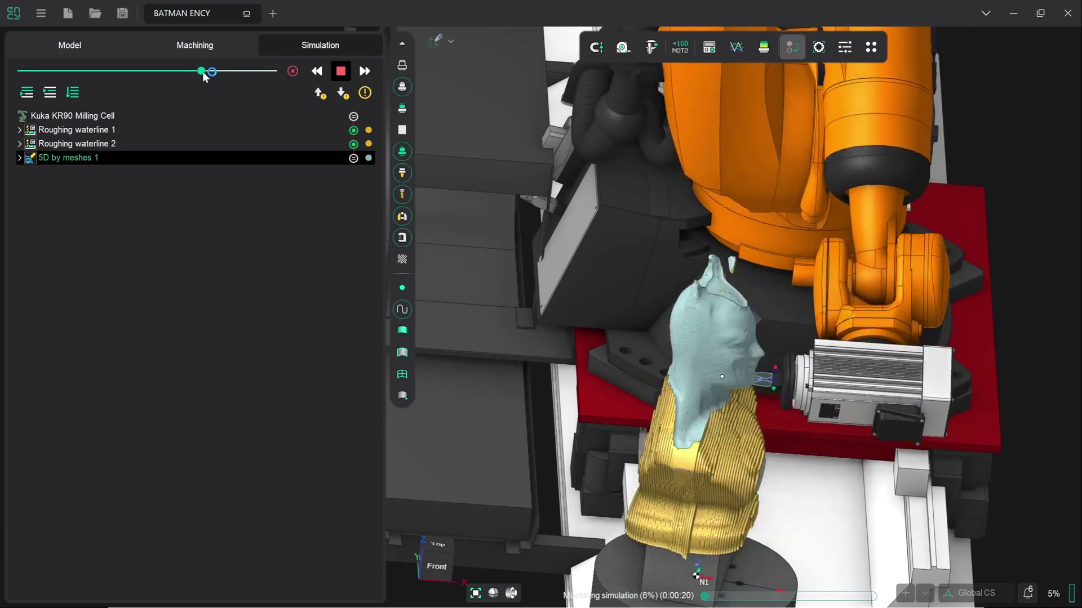
Step: Raise the movement speed until the finishing pass covers the whole bust, then stop the simulation
{"action": "left_click_drag", "start_coordinate": [202, 72], "coordinate": [186, 72]}
{"action": "left_click", "coordinate": [188, 77]}
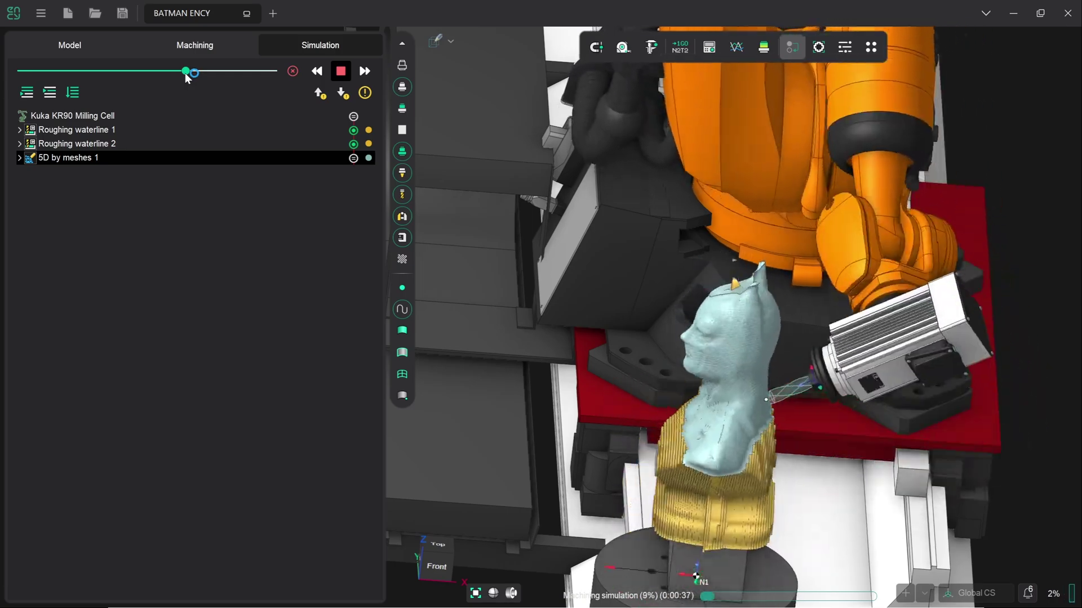
{"action": "left_click_drag", "start_coordinate": [185, 74], "coordinate": [192, 74]}
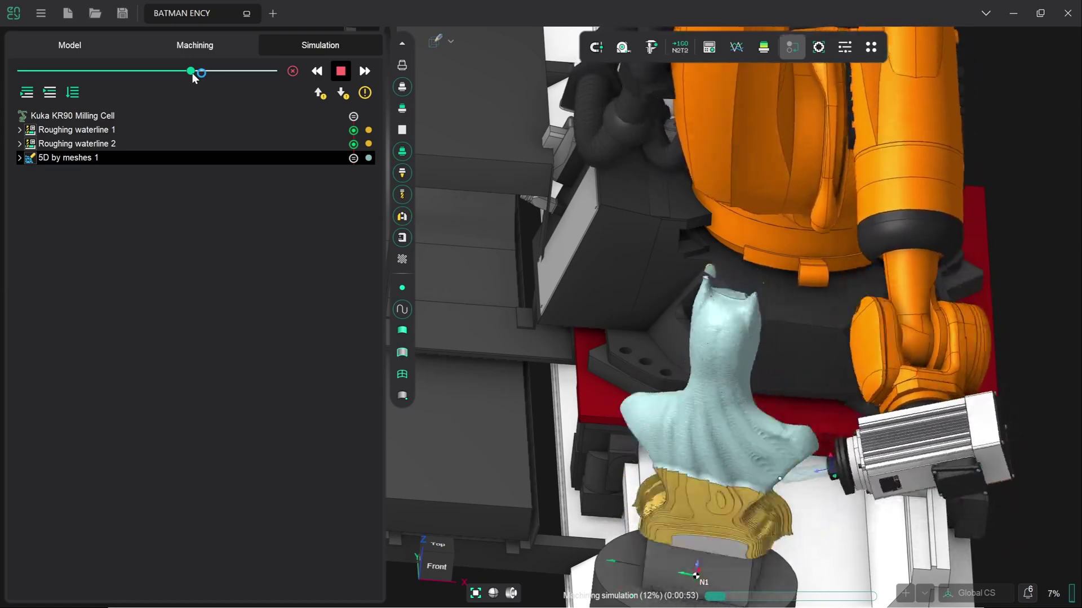
{"action": "left_click_drag", "start_coordinate": [193, 74], "coordinate": [216, 77]}
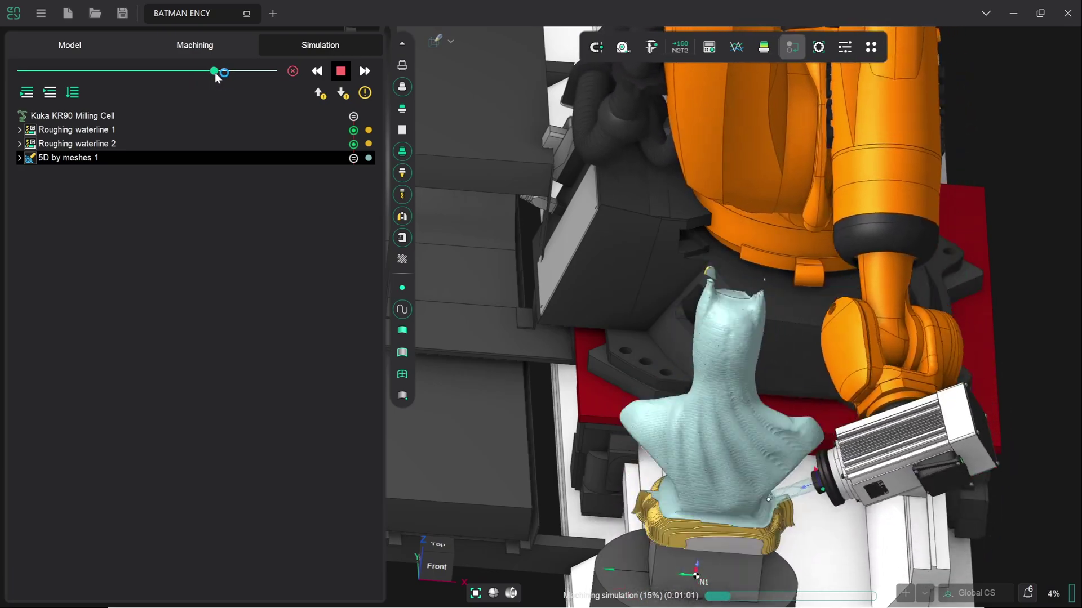
{"action": "left_click_drag", "start_coordinate": [216, 76], "coordinate": [219, 77]}
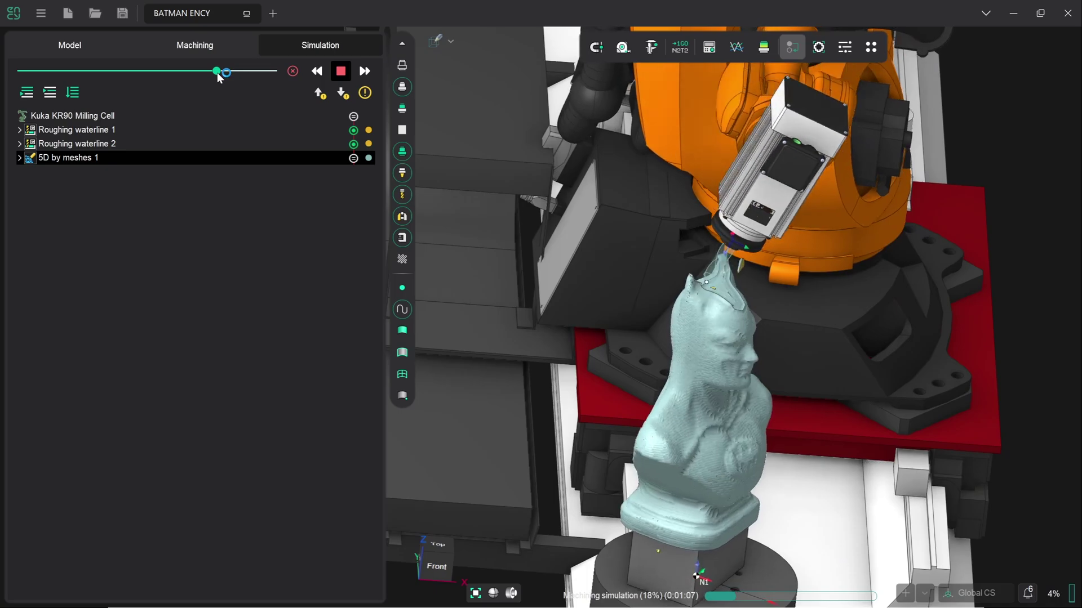
{"action": "left_click", "coordinate": [218, 74]}
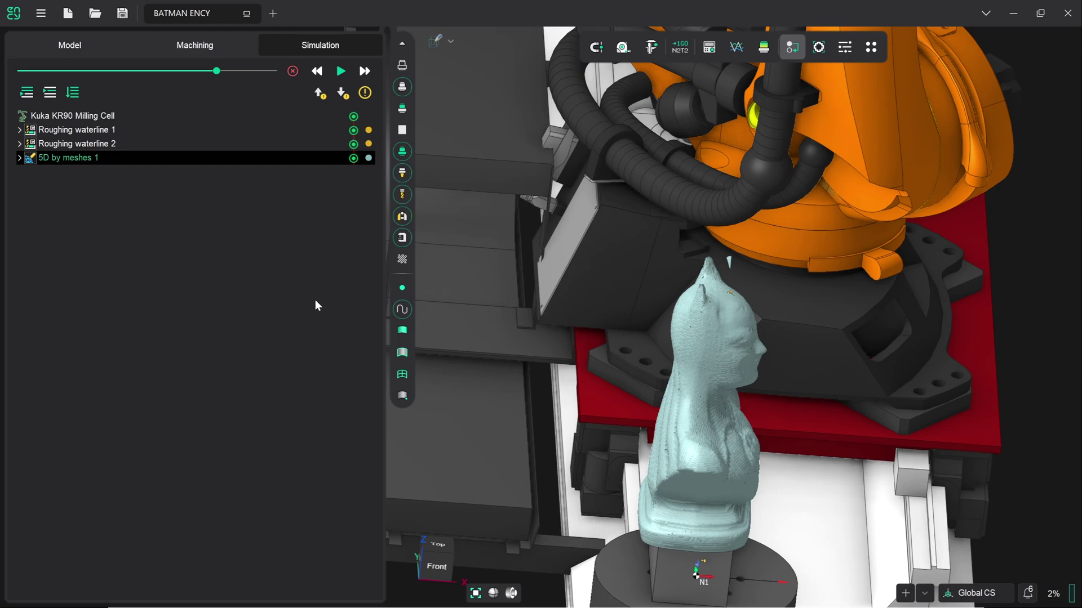
Step: Orbit around the finished bust and return to the Machining operations and toolpaths
{"action": "mouse_move", "coordinate": [855, 437]}
{"action": "middle_mouse_down"}
{"action": "mouse_move", "coordinate": [821, 417]}
{"action": "mouse_move", "coordinate": [853, 420]}
{"action": "middle_mouse_up"}
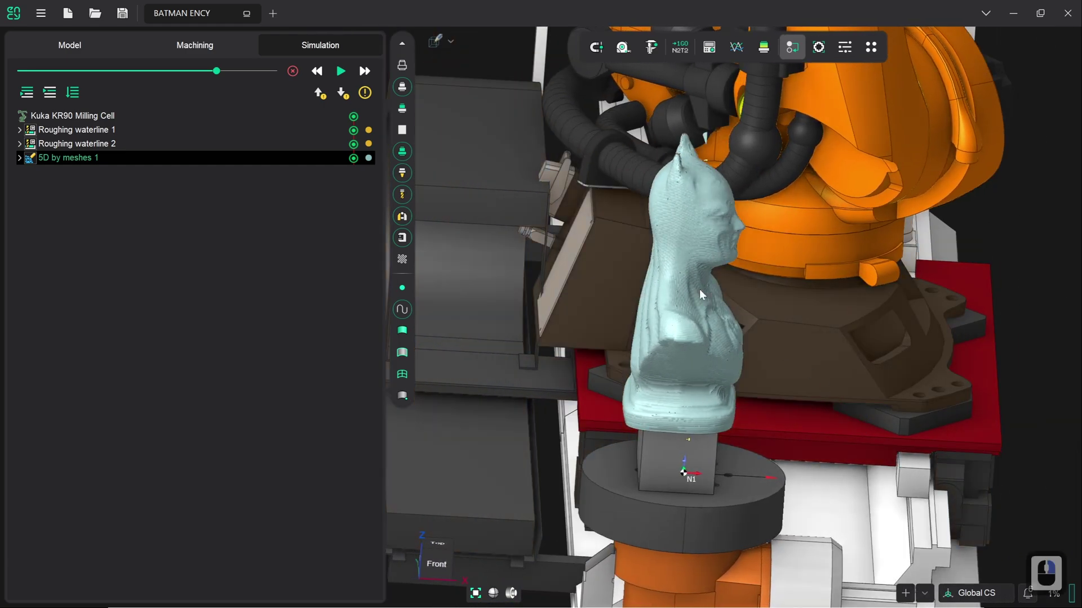
{"action": "left_click", "coordinate": [195, 47]}
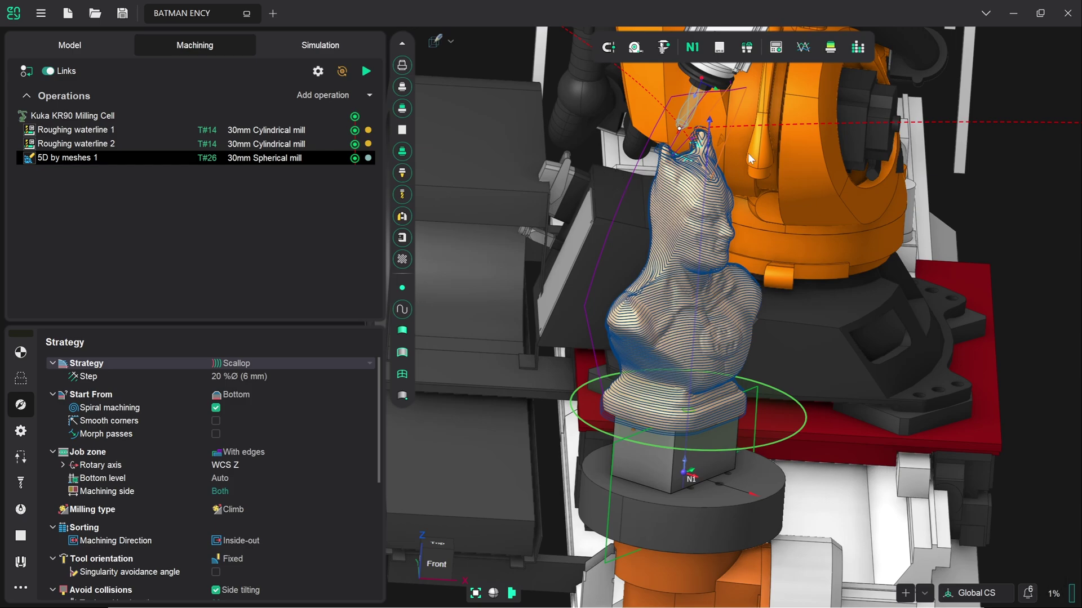
Step: Post all three operations with the KUKA robot postprocessor, accepting folder creation and dismissing the error
{"action": "left_click", "coordinate": [697, 48]}
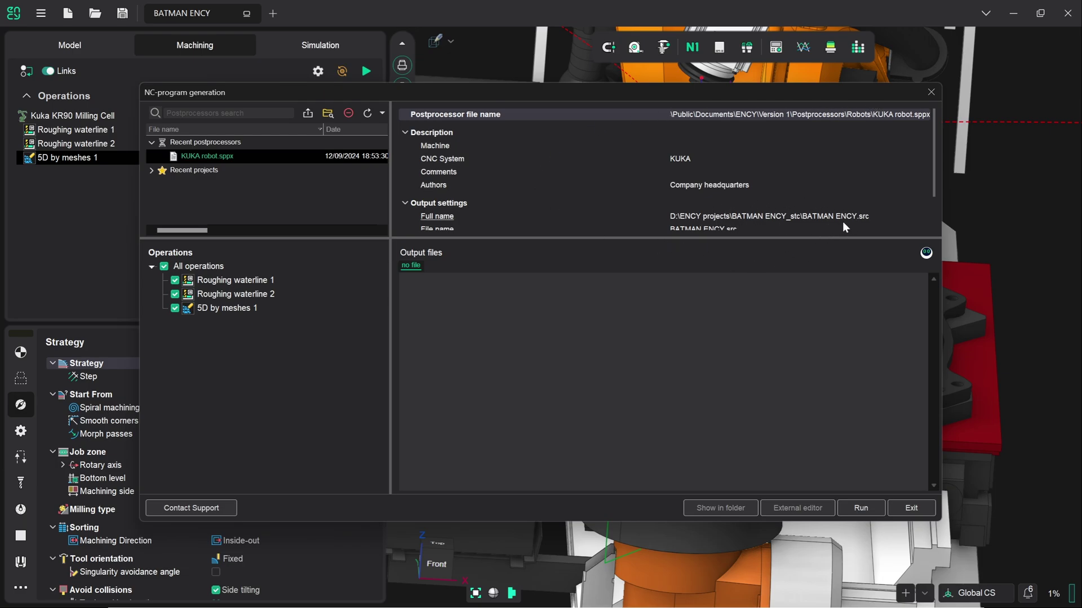
{"action": "left_click", "coordinate": [862, 508]}
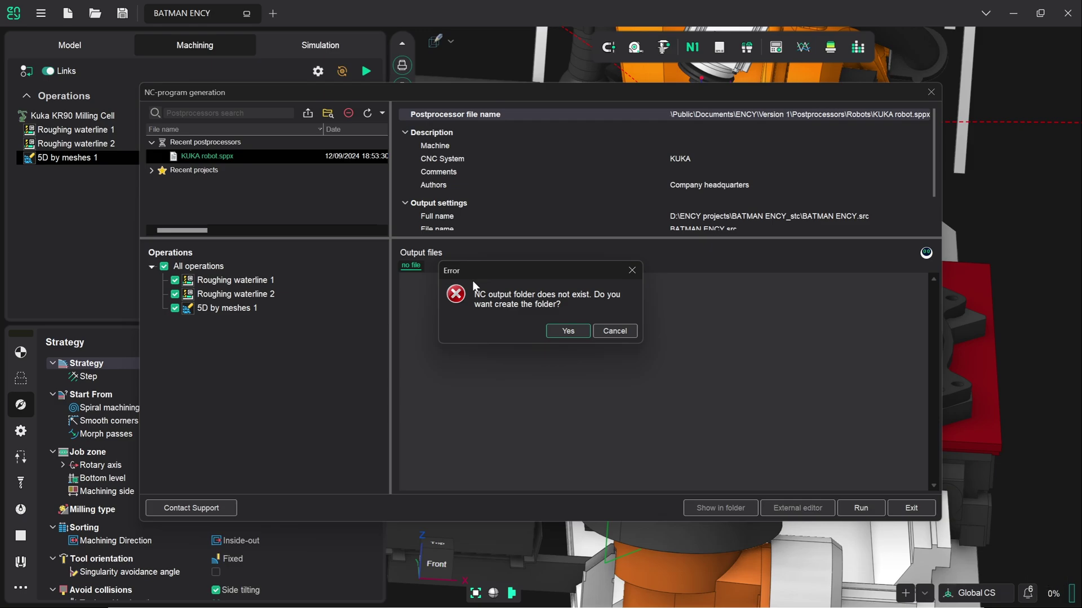
{"action": "left_click", "coordinate": [579, 333]}
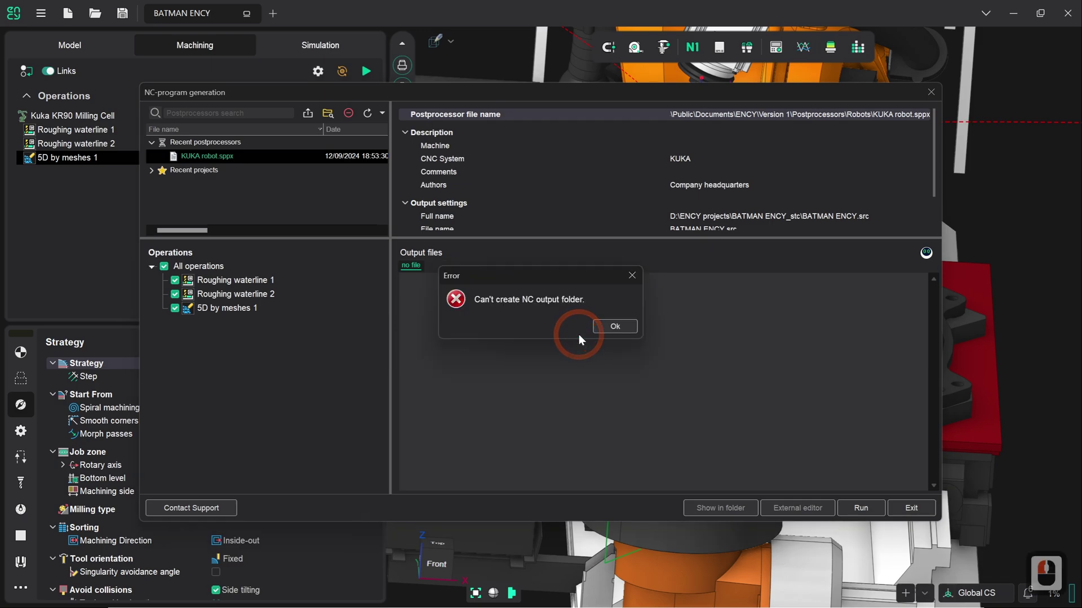
{"action": "left_click", "coordinate": [614, 327]}
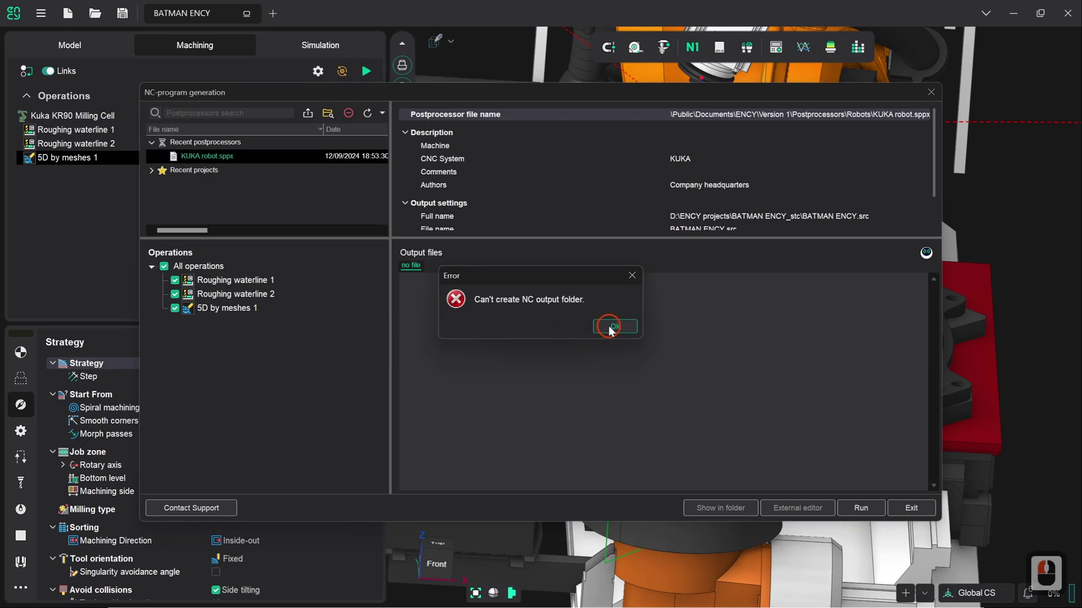
Step: Choose the Desktop as the save location for the output file BATMAN ENCY.src
{"action": "left_click", "coordinate": [679, 219]}
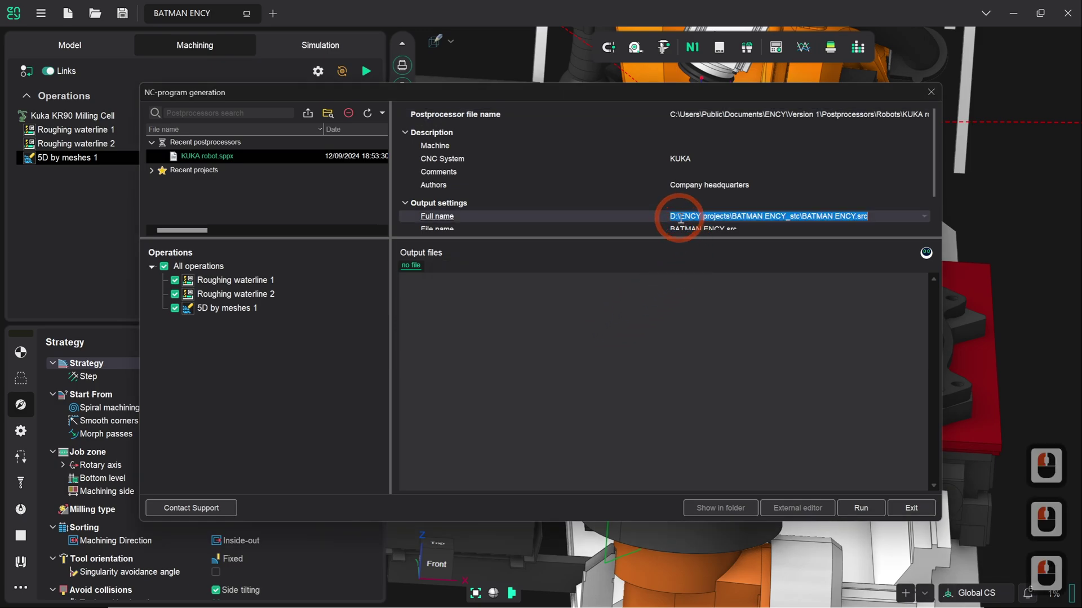
{"action": "left_click", "coordinate": [922, 216]}
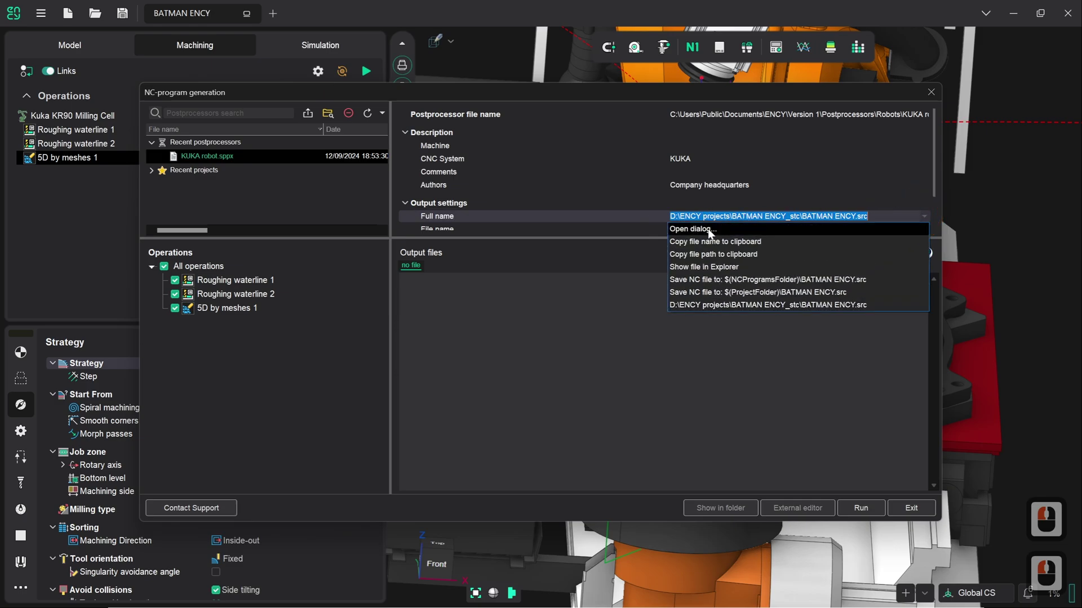
{"action": "left_click", "coordinate": [706, 231]}
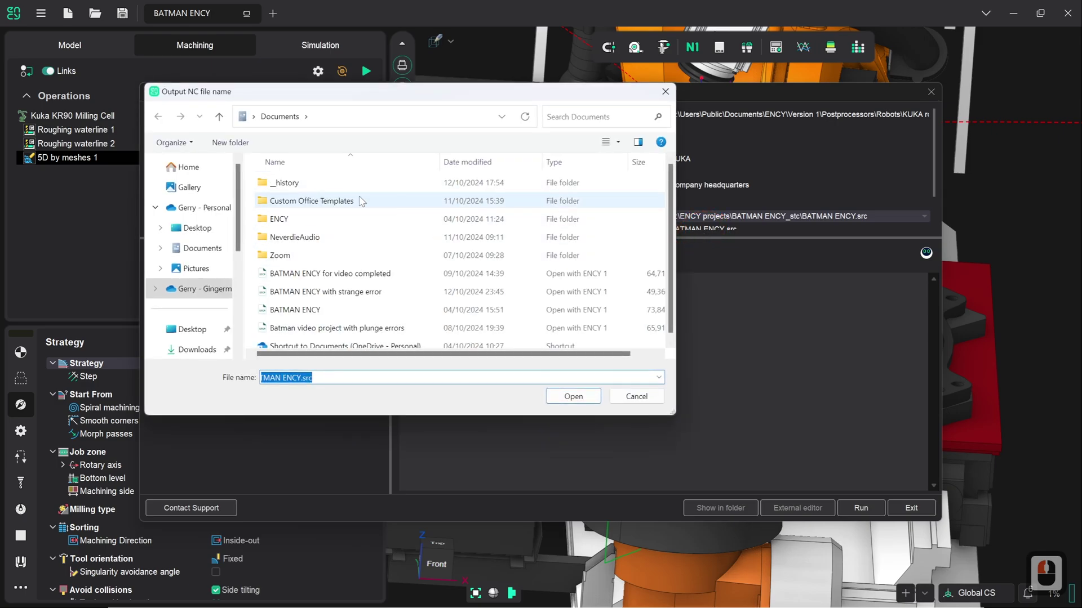
{"action": "left_click", "coordinate": [201, 228]}
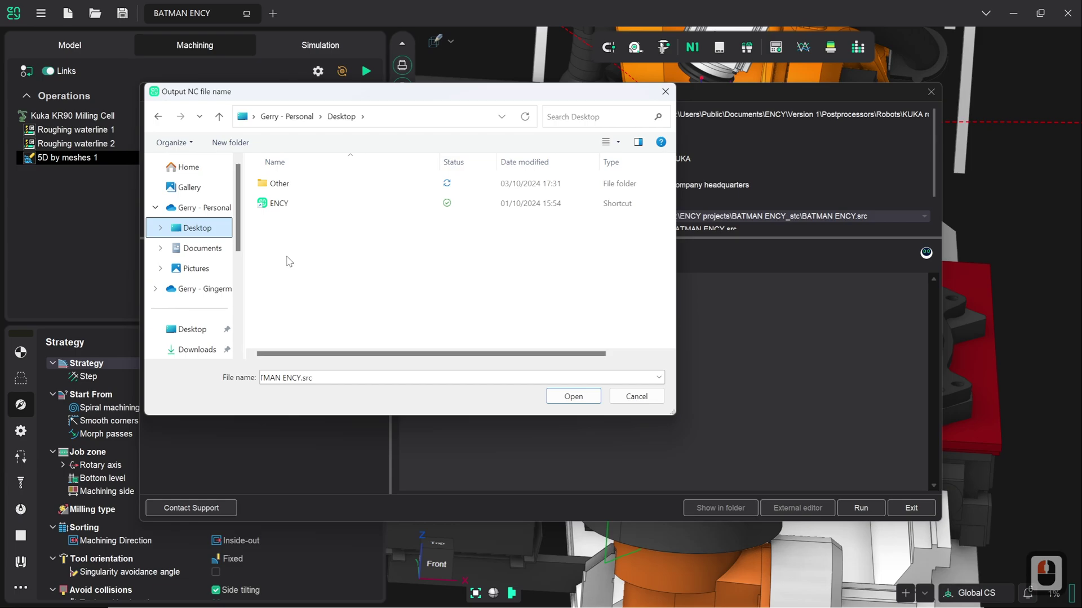
{"action": "left_click", "coordinate": [561, 397]}
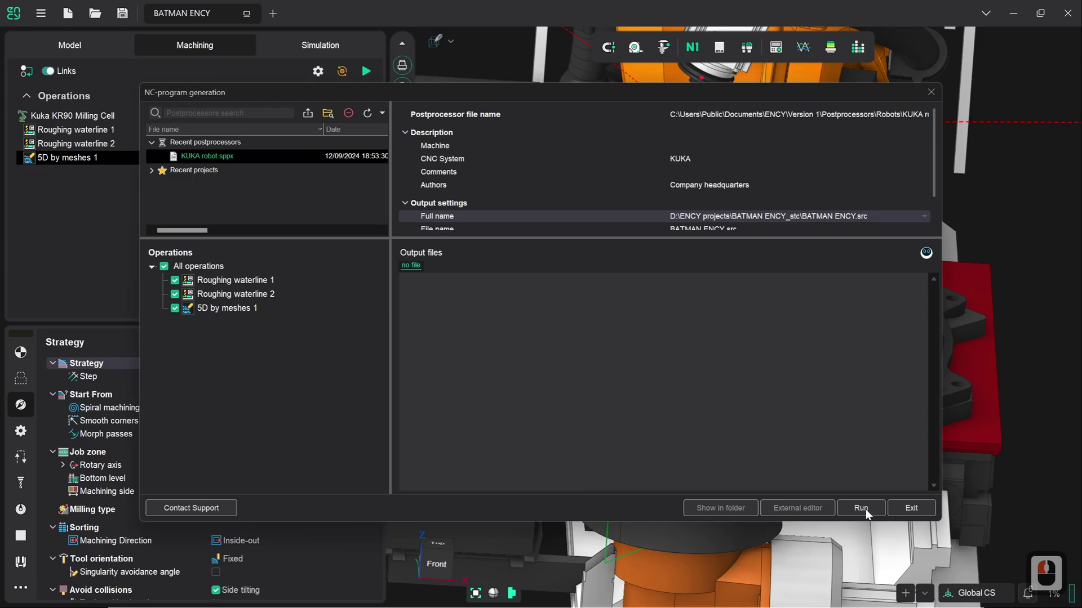
Step: Generate BATMAN ENCY.src on the Desktop and review its KUKA PTP, LIN and CIRC moves
{"action": "left_click", "coordinate": [861, 508]}
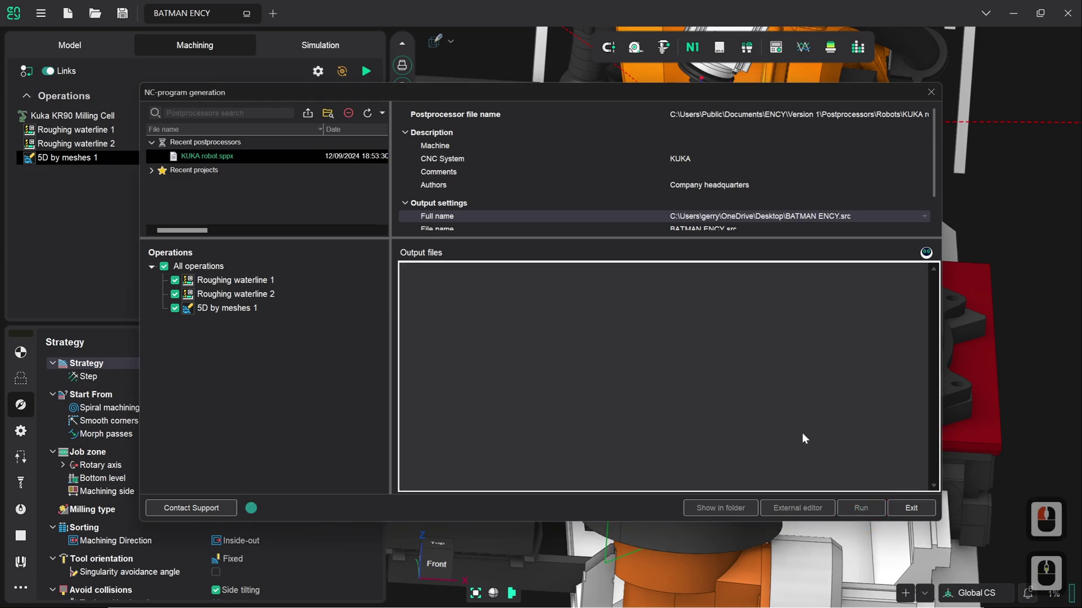
{"action": "scroll", "coordinate": [803, 432], "scroll_direction": "down", "scroll_amount": 2}
{"action": "scroll", "coordinate": [802, 433], "scroll_direction": "down", "scroll_amount": 3}
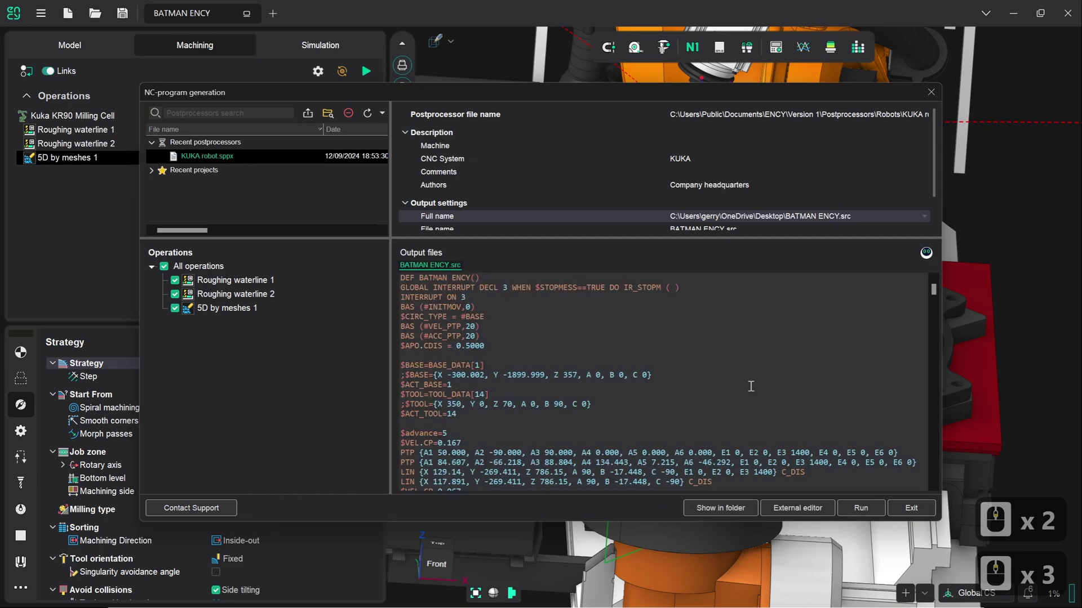
{"action": "scroll", "coordinate": [599, 413], "scroll_direction": "down", "scroll_amount": 7}
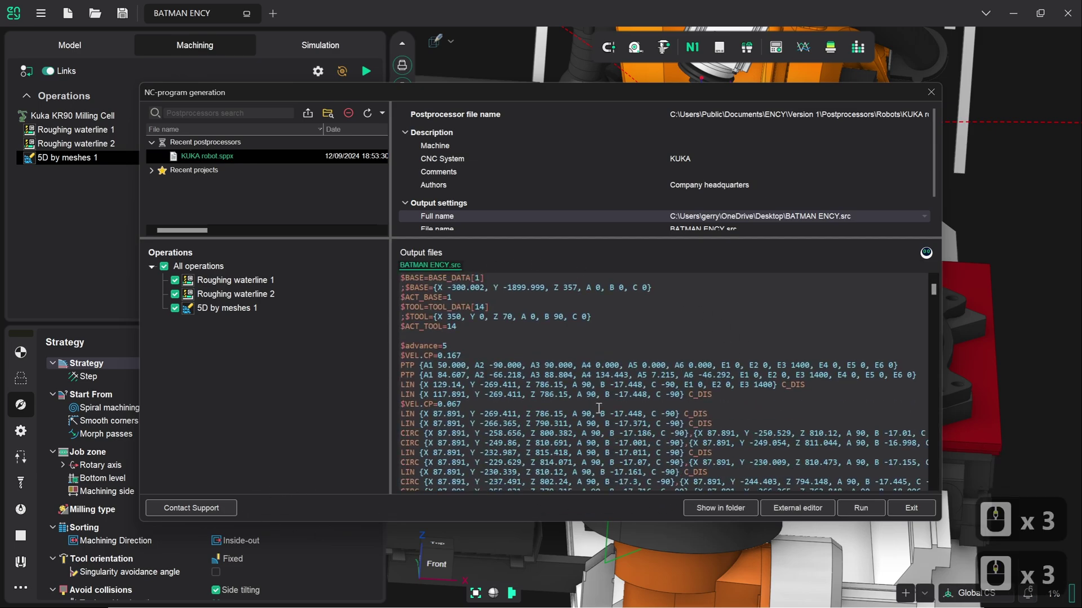
{"action": "scroll", "coordinate": [599, 410], "scroll_direction": "down", "scroll_amount": 14}
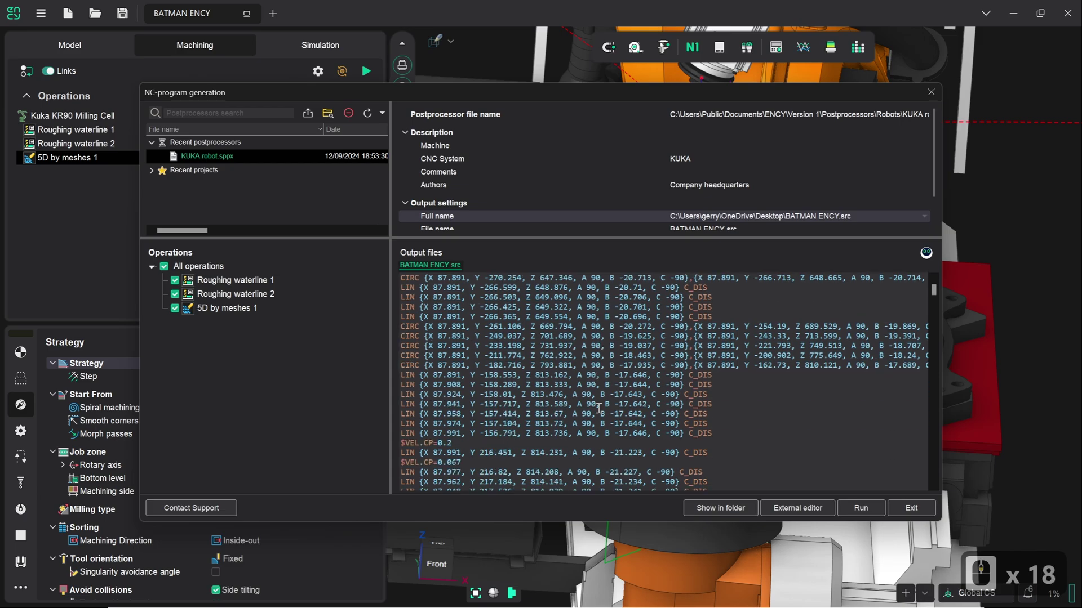
{"action": "scroll", "coordinate": [598, 410], "scroll_direction": "down", "scroll_amount": 2}
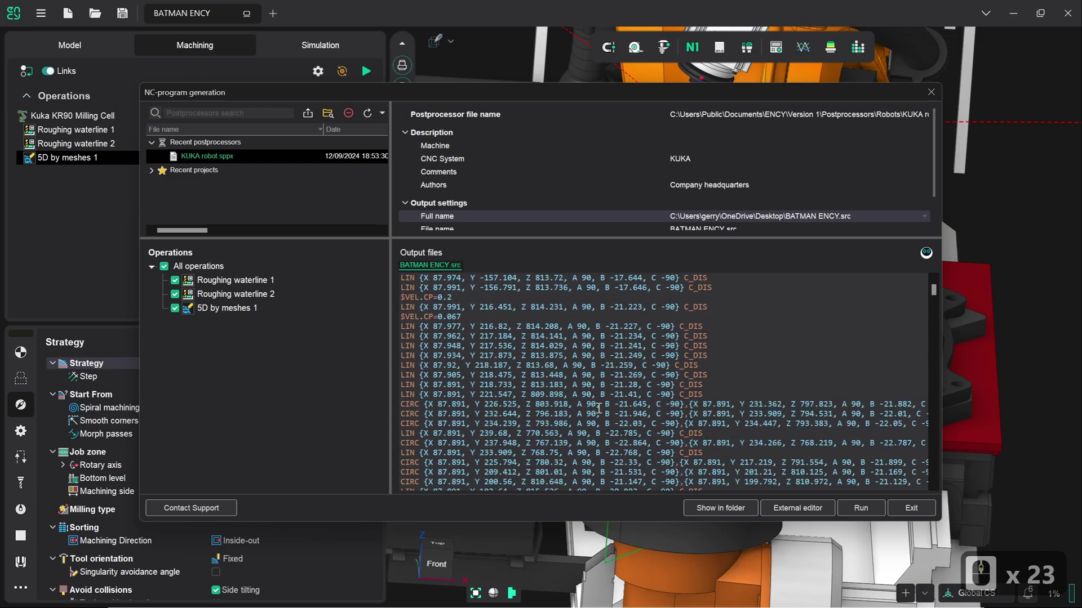
{"action": "scroll", "coordinate": [683, 372], "scroll_direction": "down", "scroll_amount": 9}
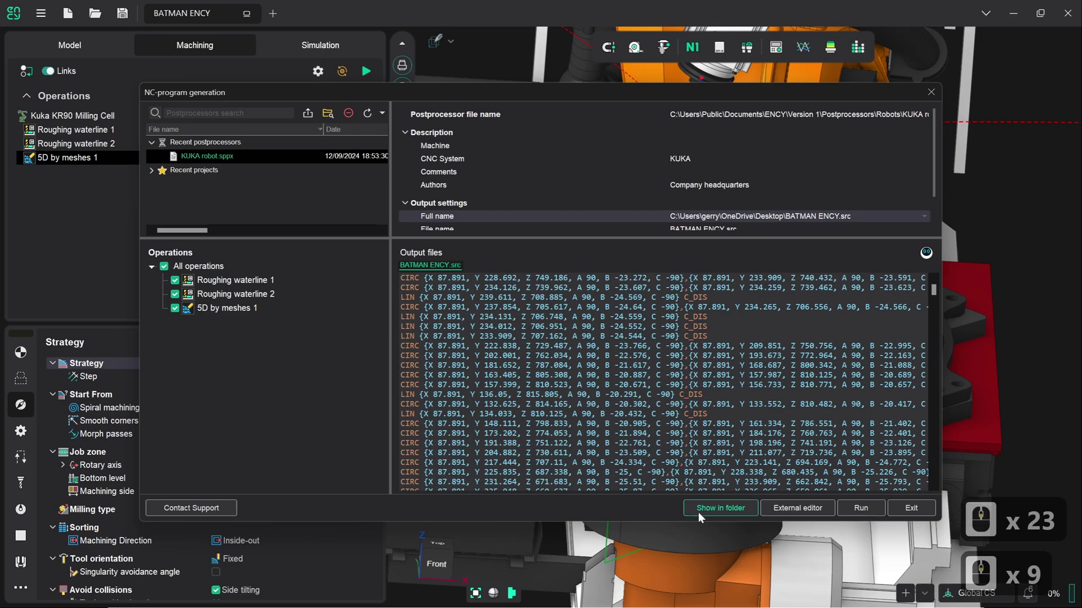
Step: Show the generated BATMAN ENCY.src file in its Desktop folder in File Explorer
{"action": "left_click", "coordinate": [726, 508]}
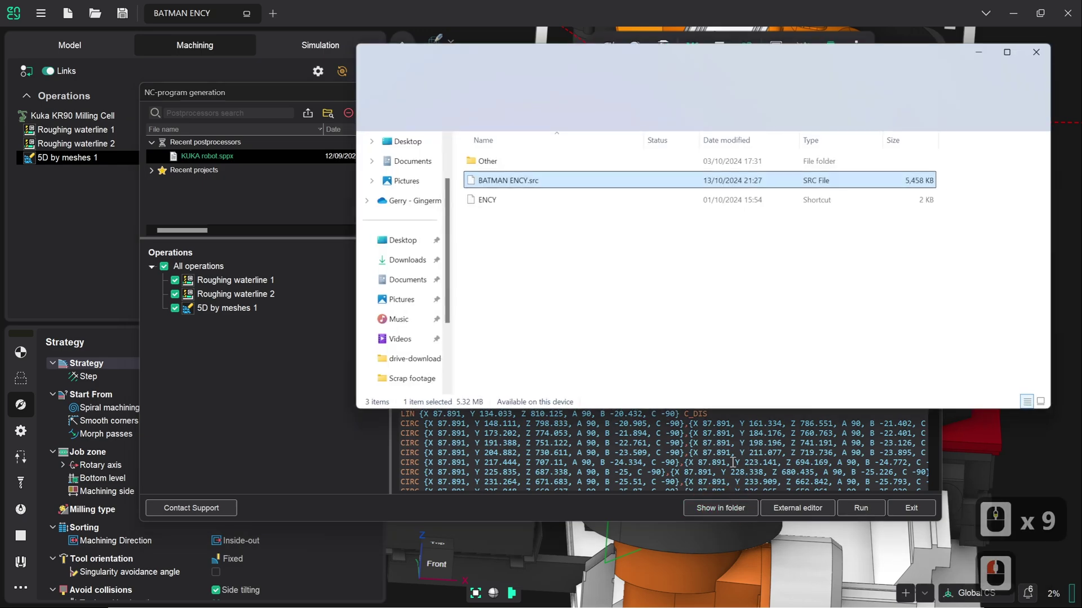